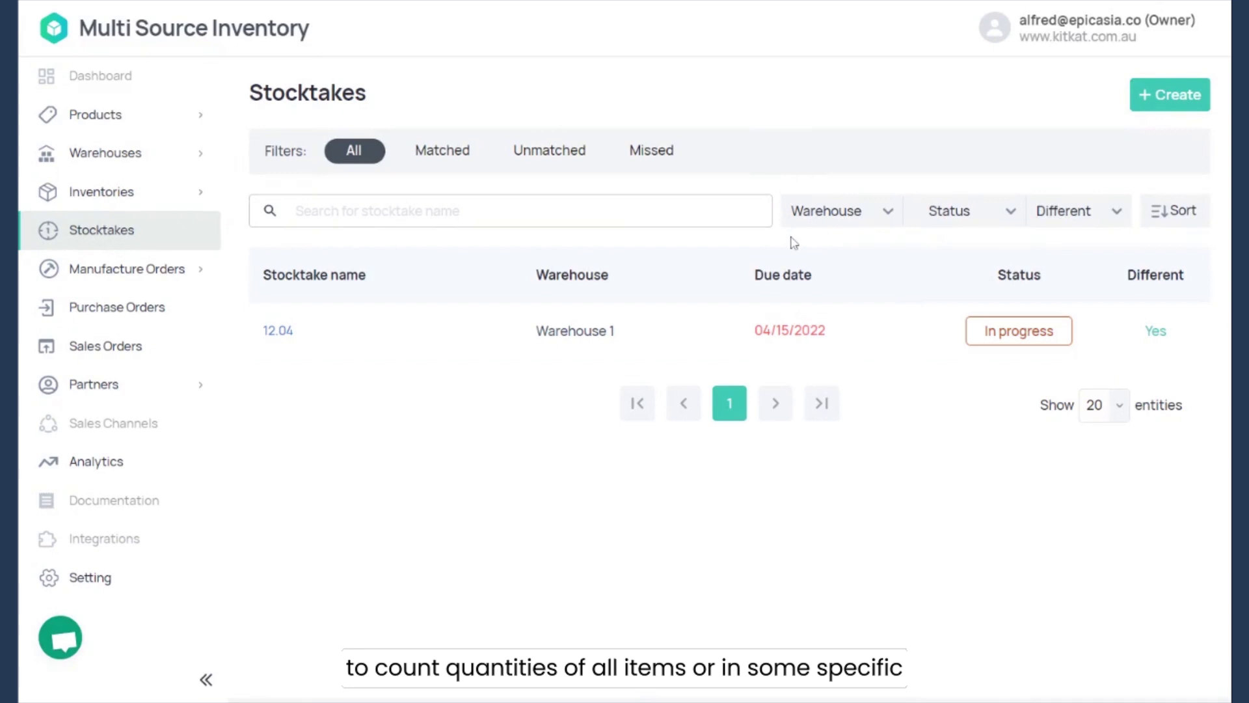
Start a new stocktake named Test and assign it to Warehouse 1
click(1175, 88)
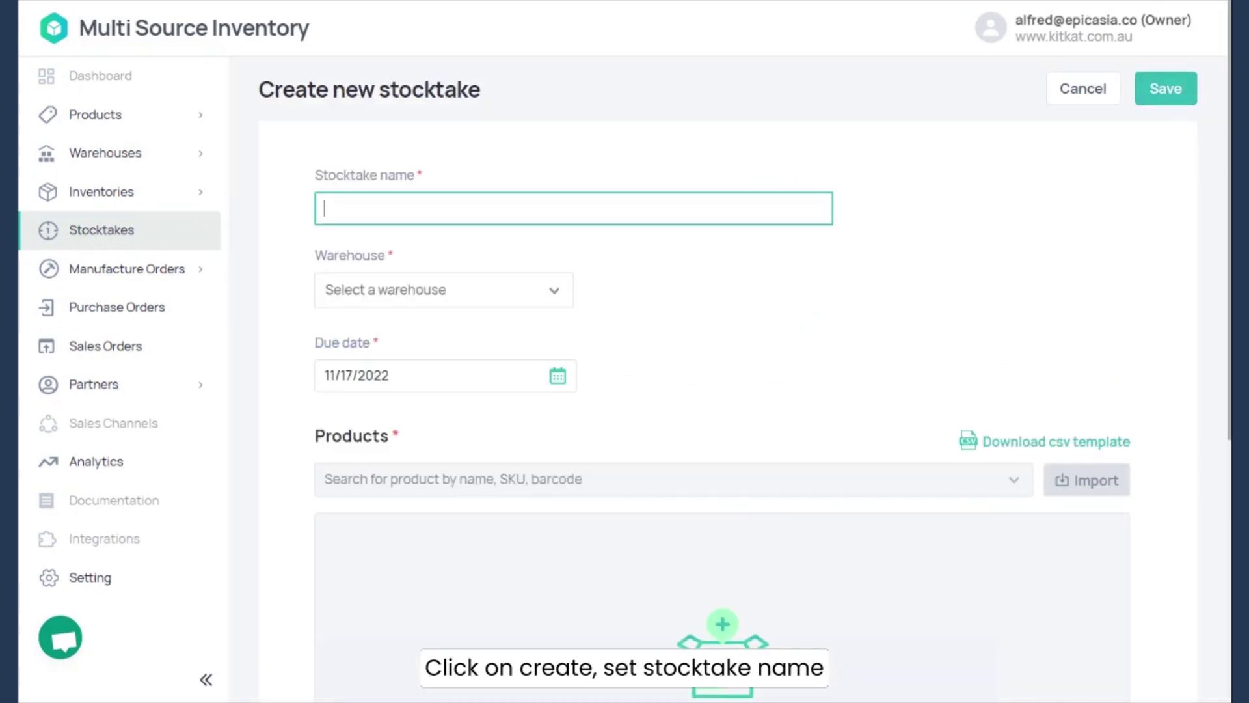
text(Test)
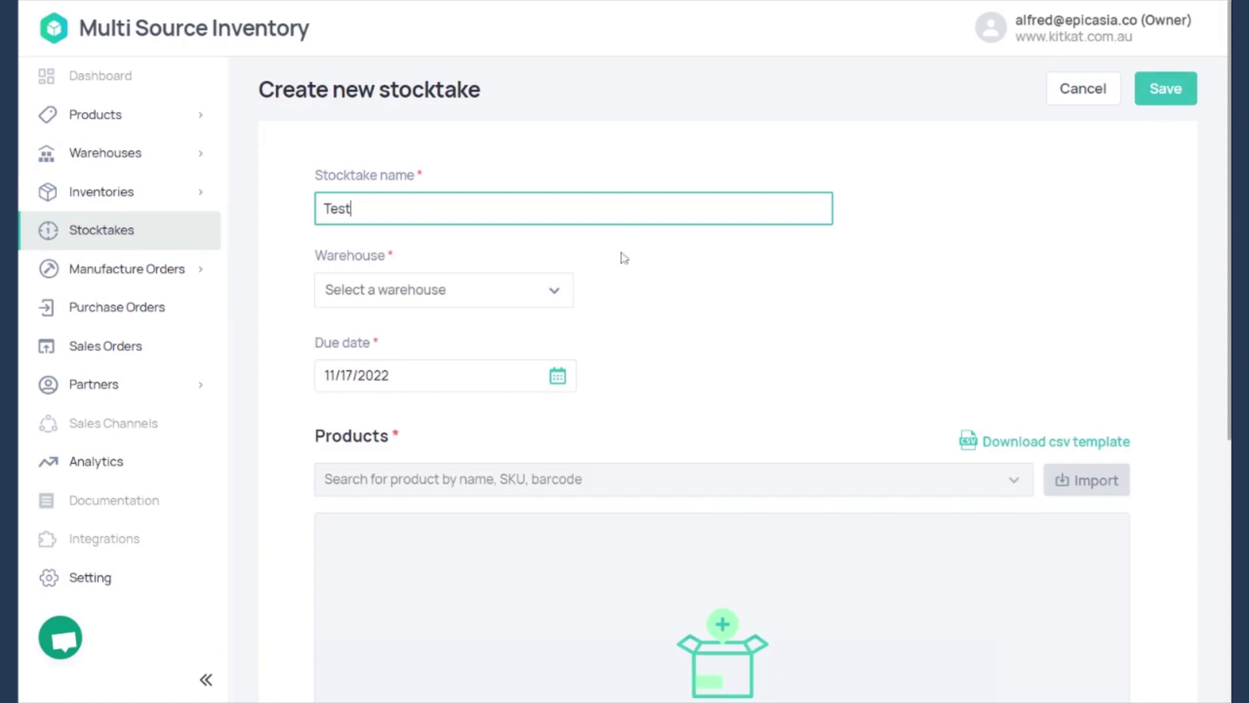
click(536, 295)
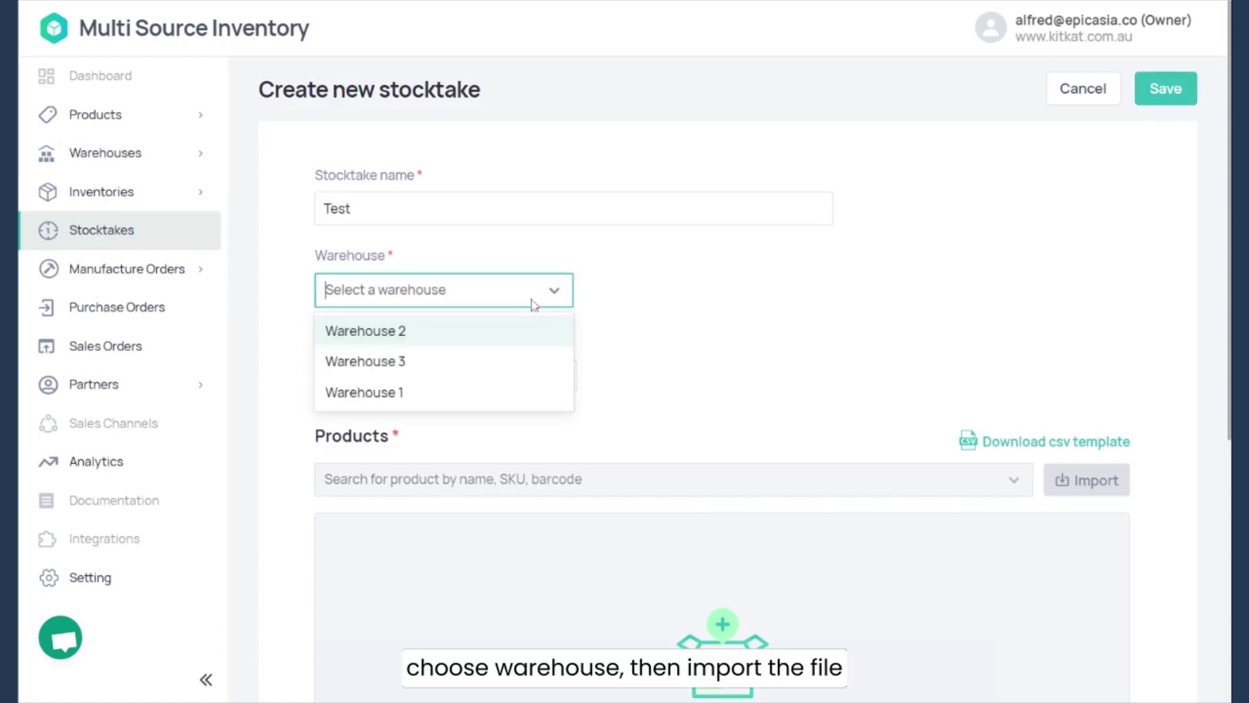
click(465, 391)
Add all products from the KitKat category to the stocktake
scroll(828, 299, down, 3)
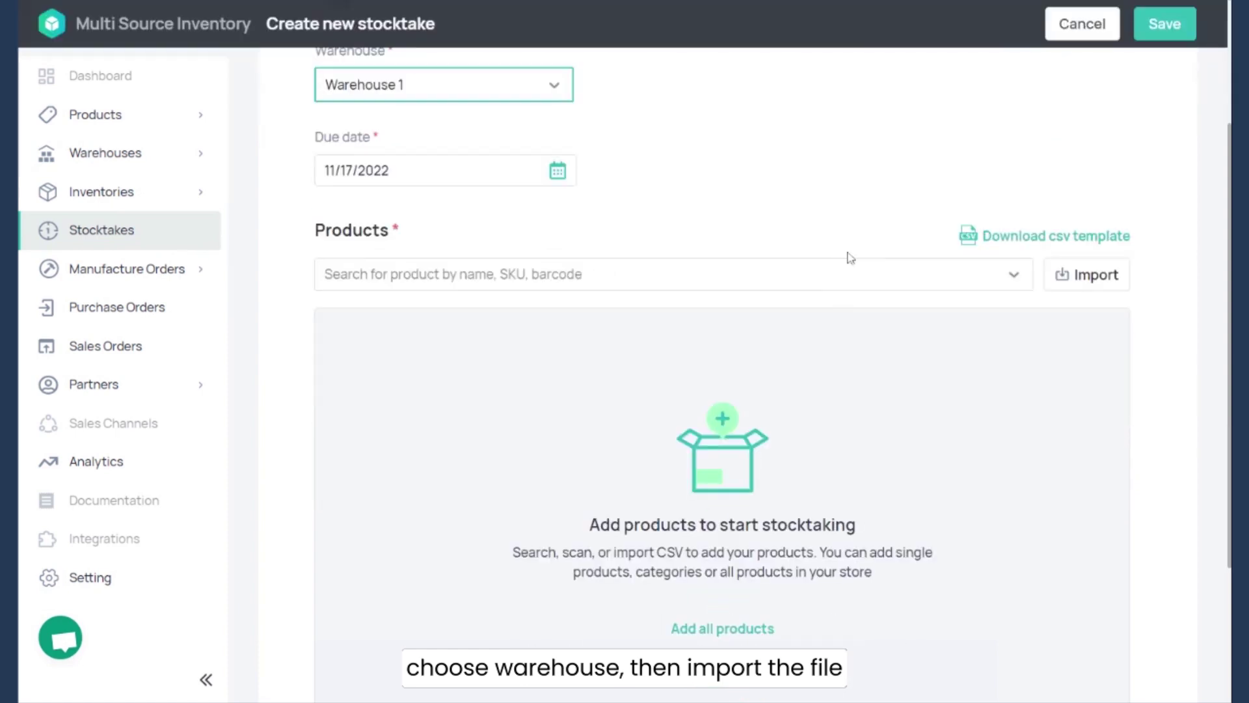
scroll(955, 348, down, 2)
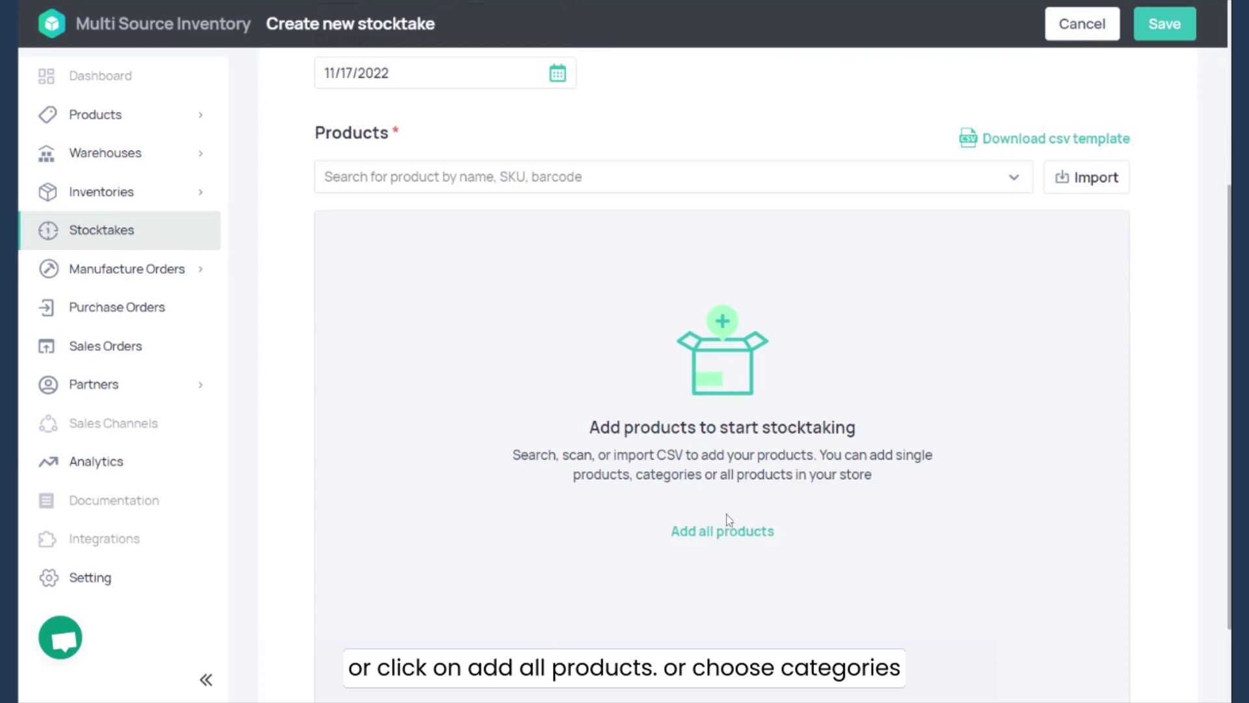
scroll(628, 388, up, 2)
click(572, 273)
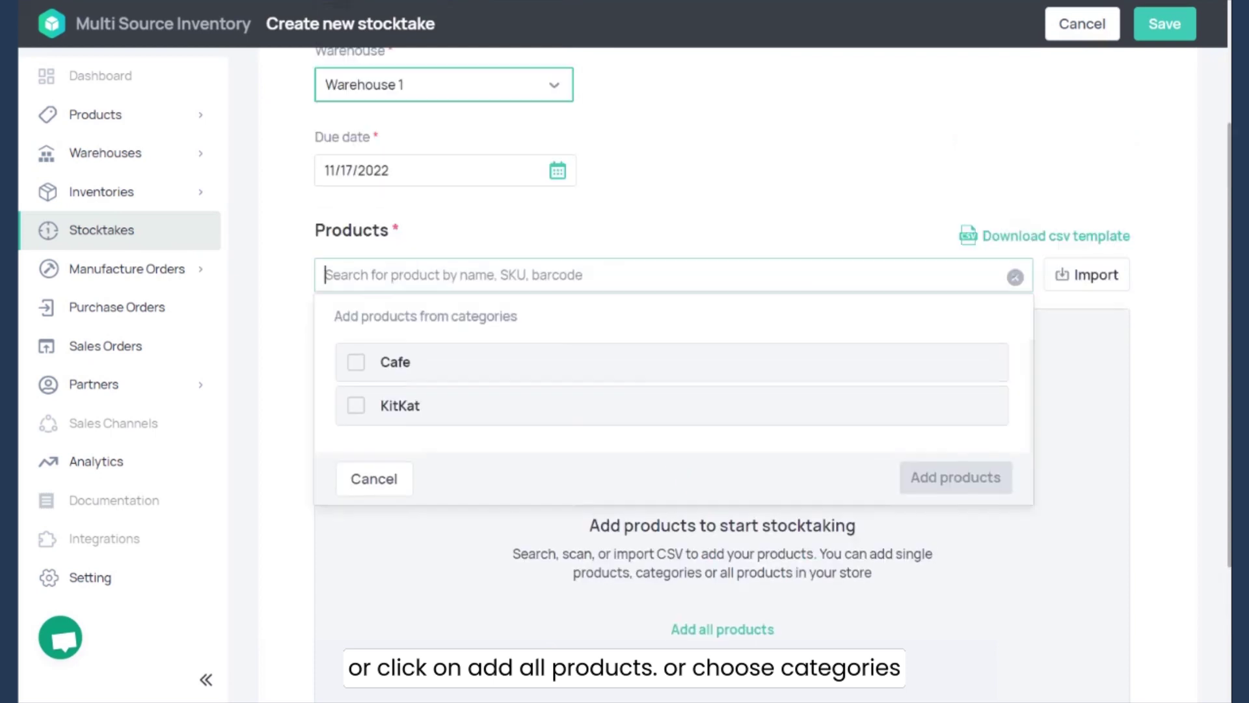
click(426, 412)
click(990, 479)
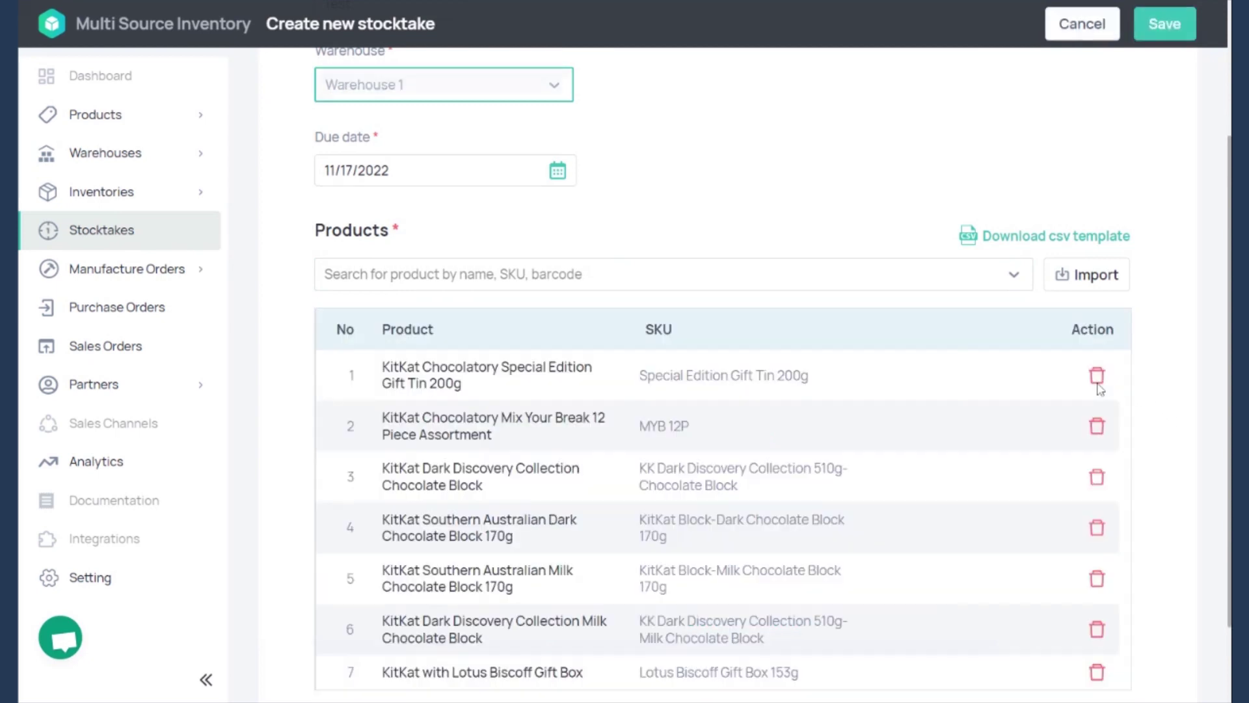
Save the Test stocktake, dismiss the notification and start the count
scroll(906, 458, up, 3)
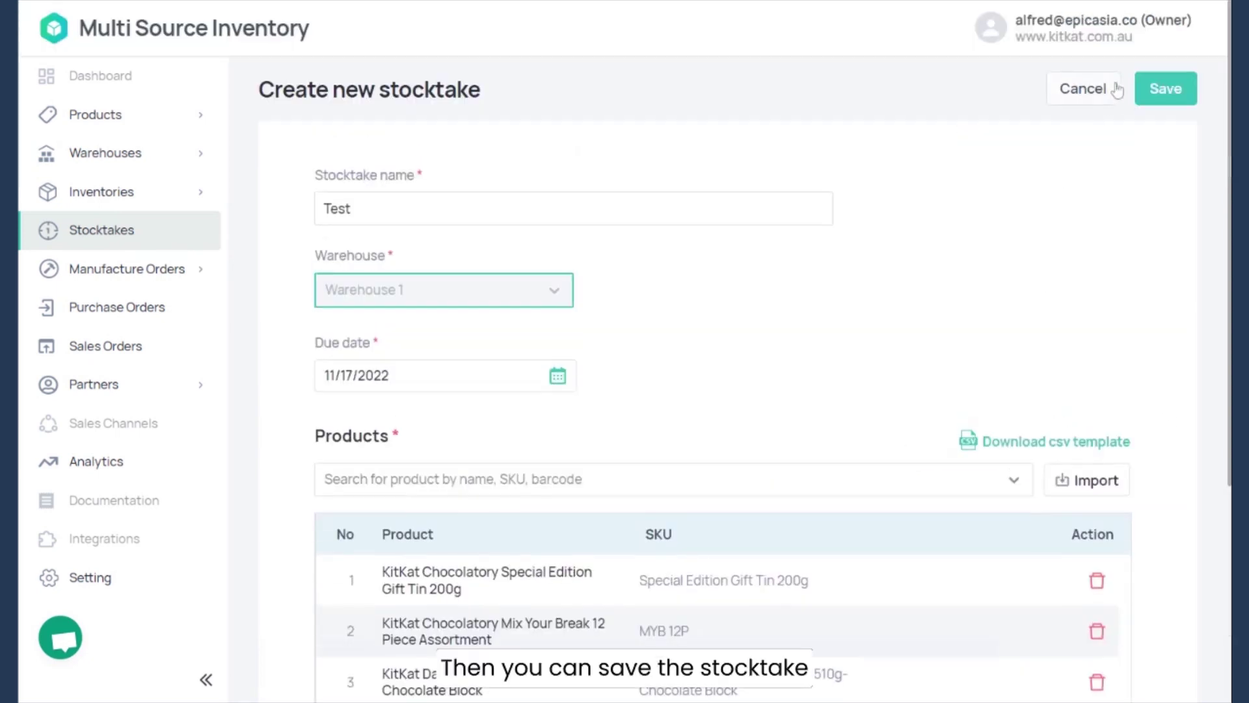
click(1165, 88)
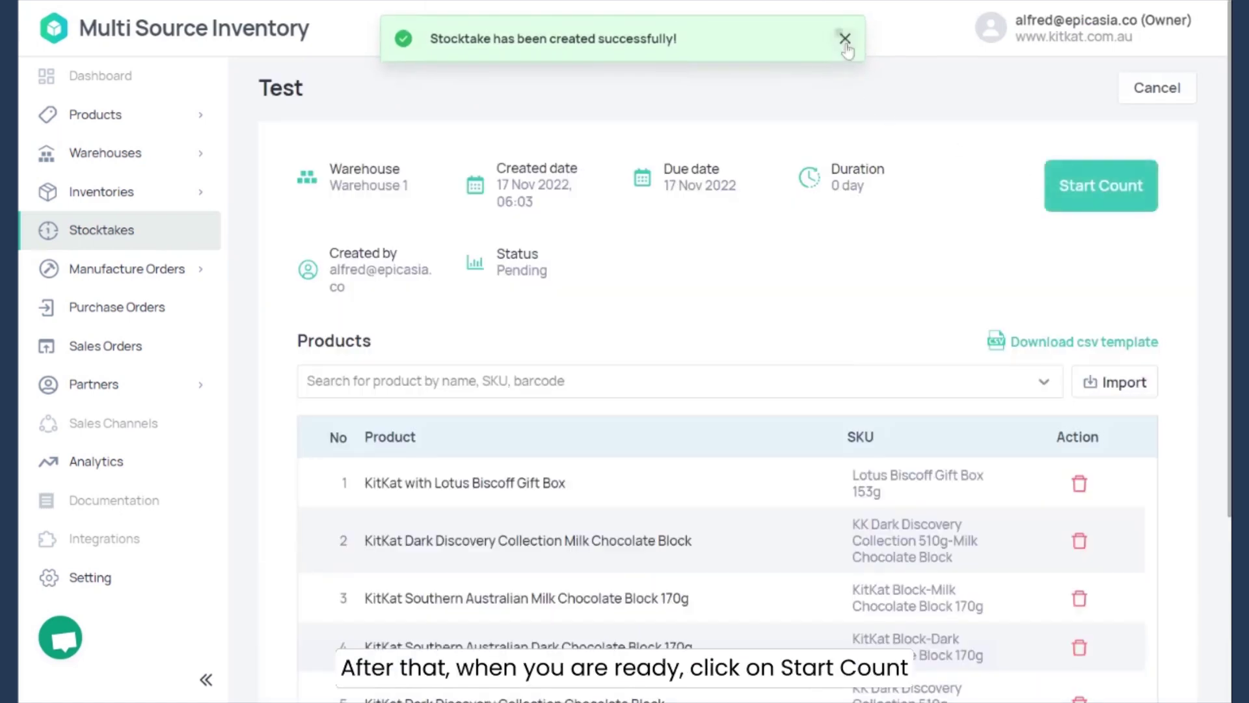
click(845, 39)
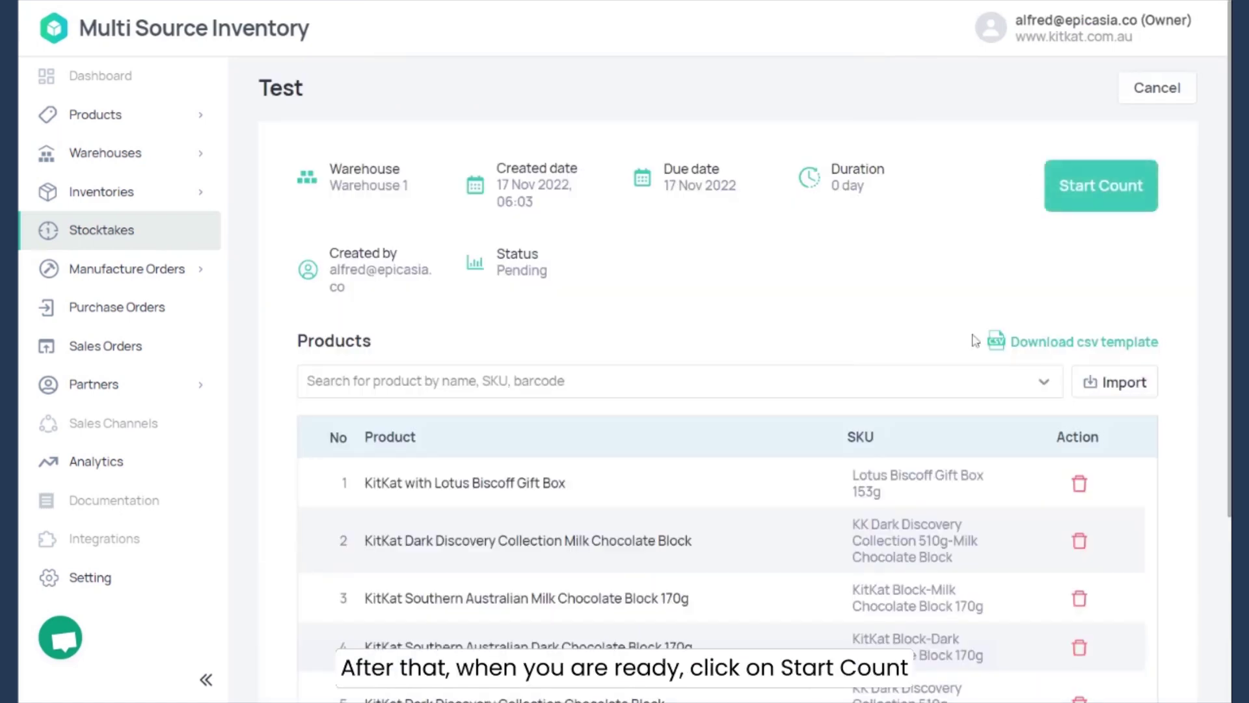
scroll(963, 338, down, 4)
scroll(957, 336, up, 4)
scroll(950, 312, down, 4)
scroll(943, 299, up, 4)
click(1126, 200)
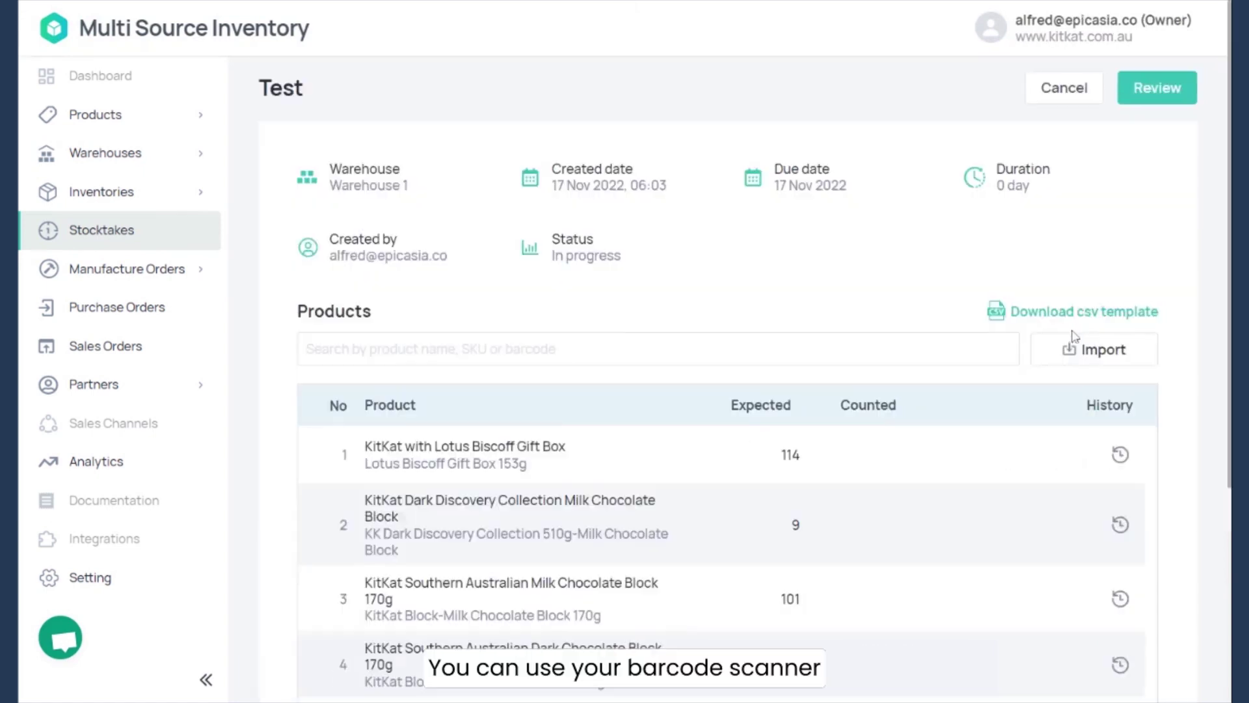
Record counts of 114 for KitKat with Lotus Biscoff Gift Box and 8 for KitKat Dark Discovery Collection Milk Chocolate Block
scroll(943, 326, down, 5)
scroll(906, 337, up, 3)
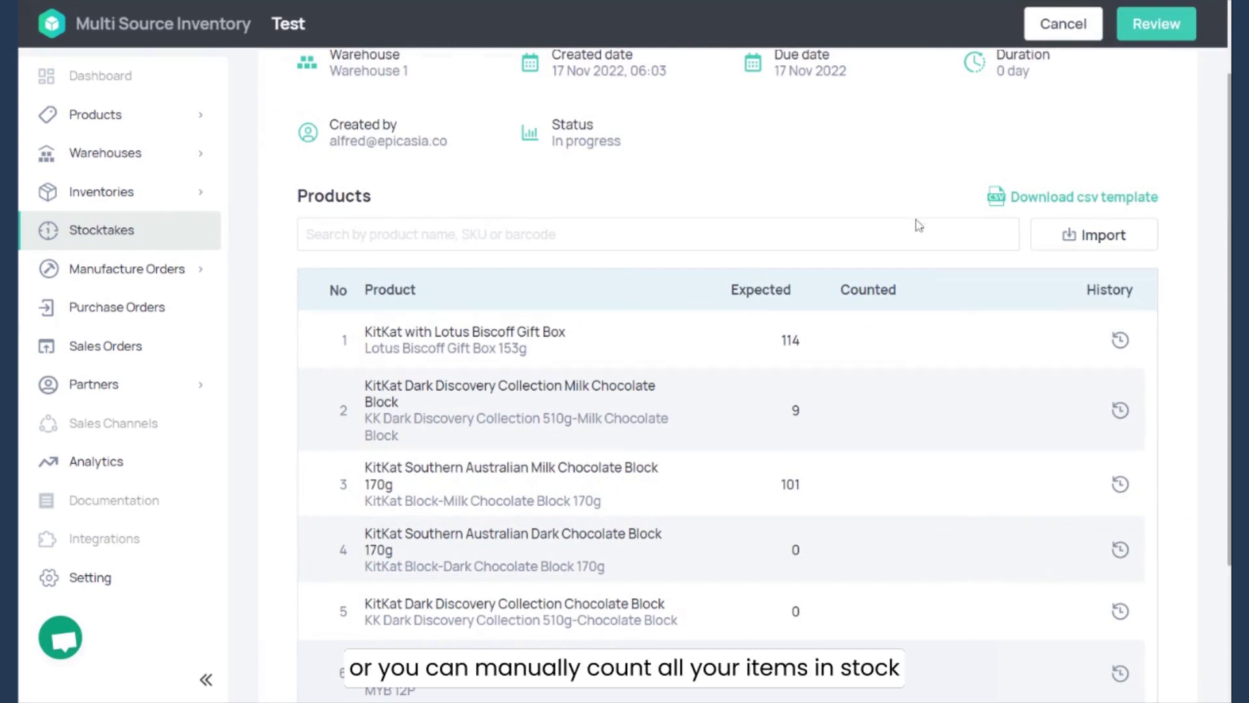
click(970, 340)
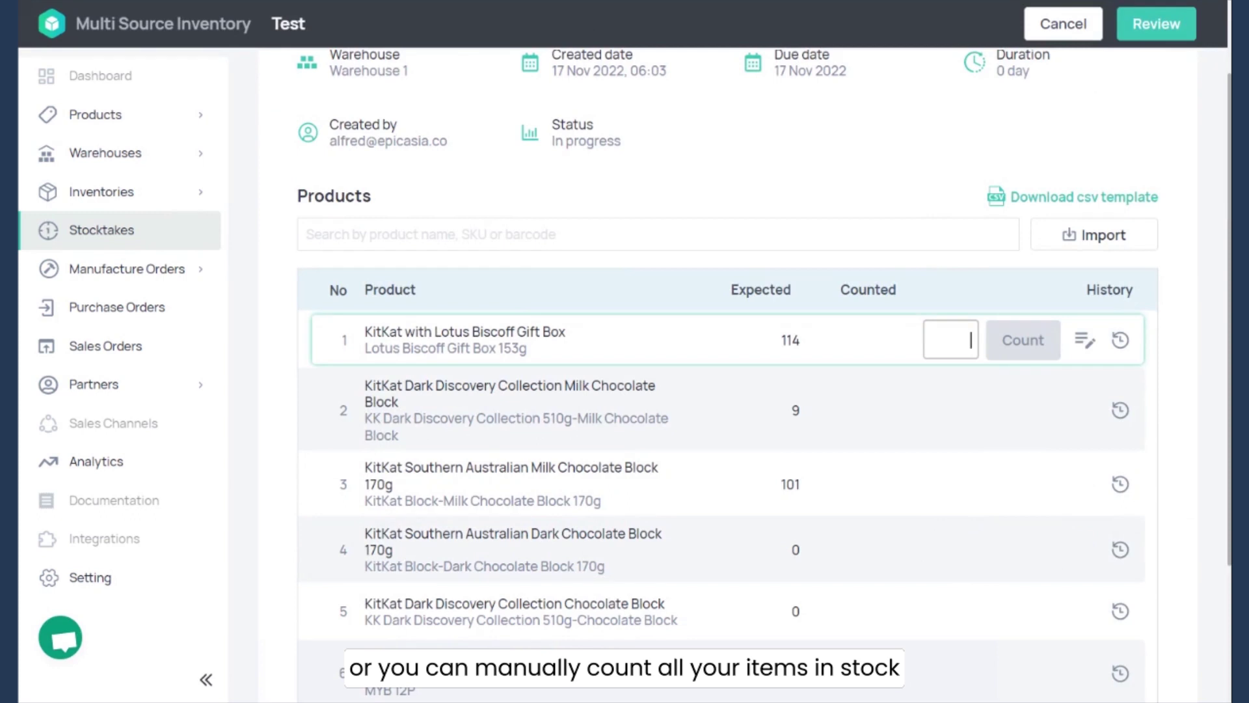
text(114)
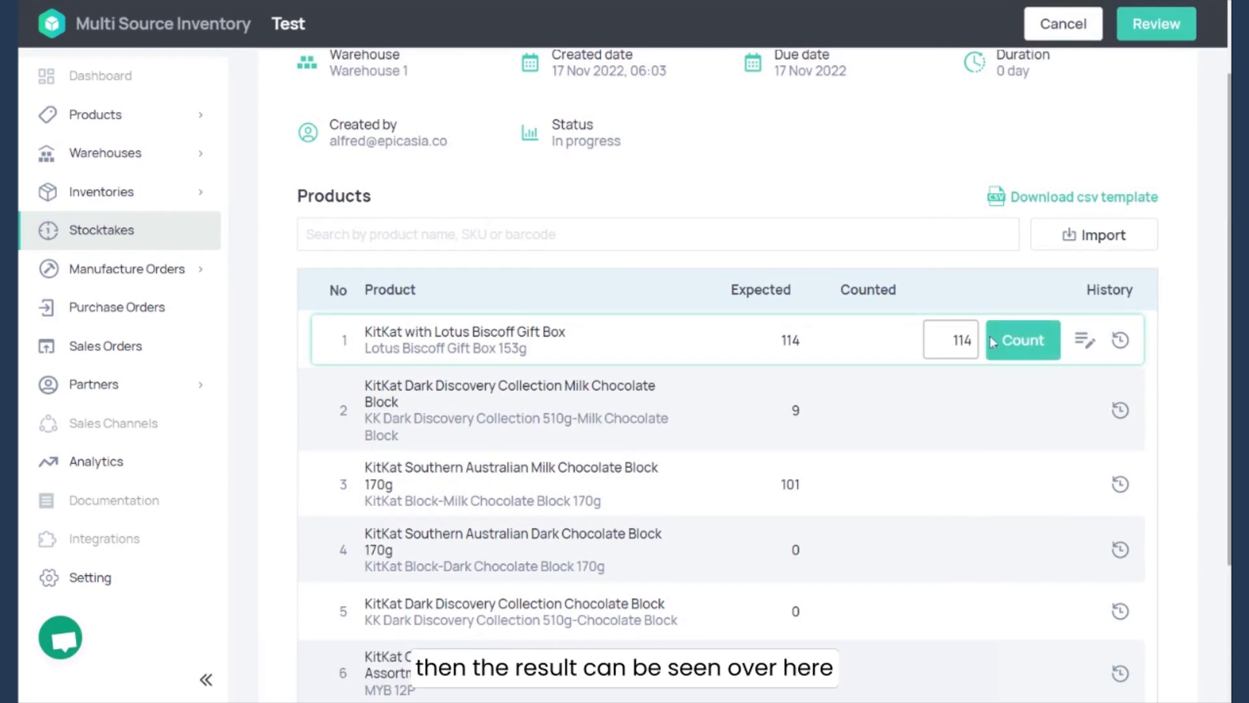
click(991, 341)
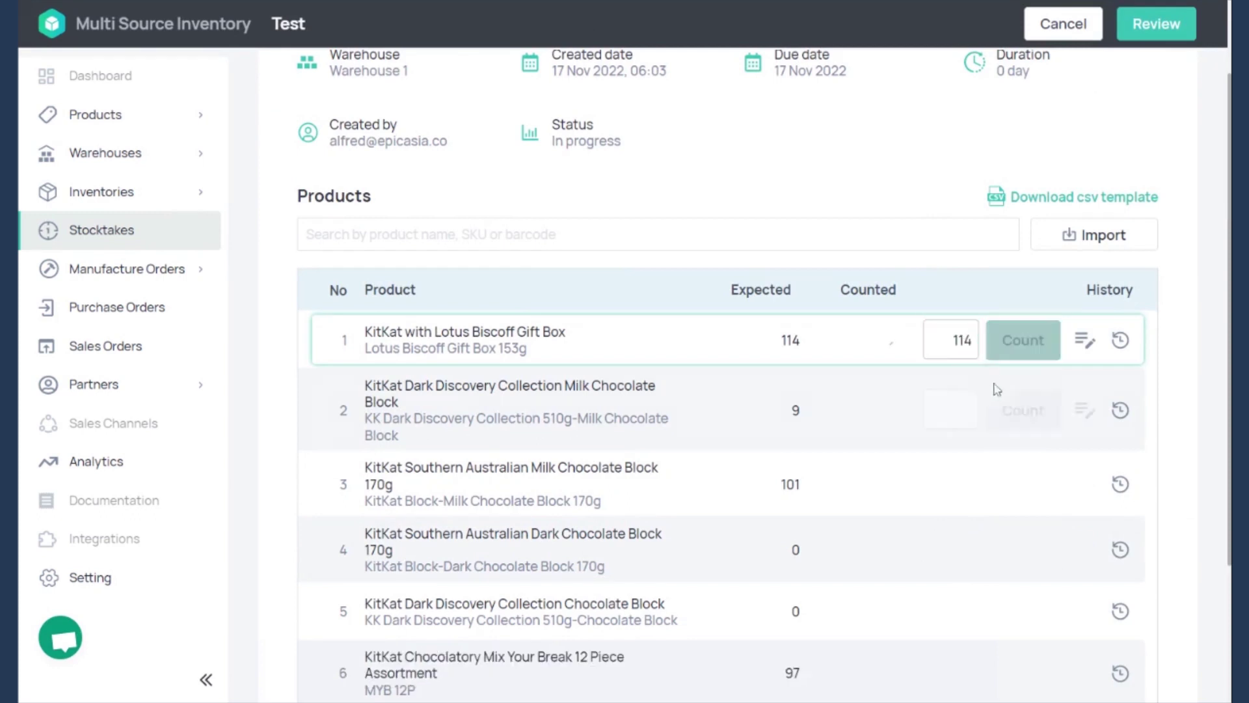
text(8)
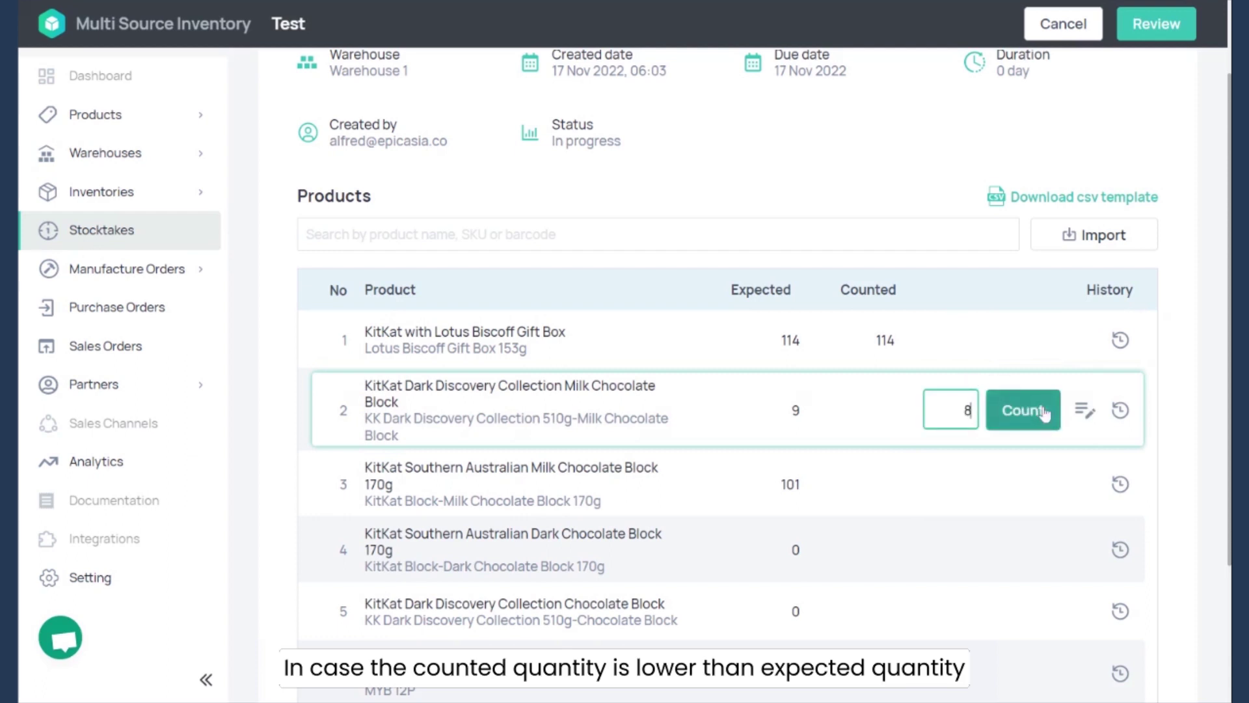
click(1015, 417)
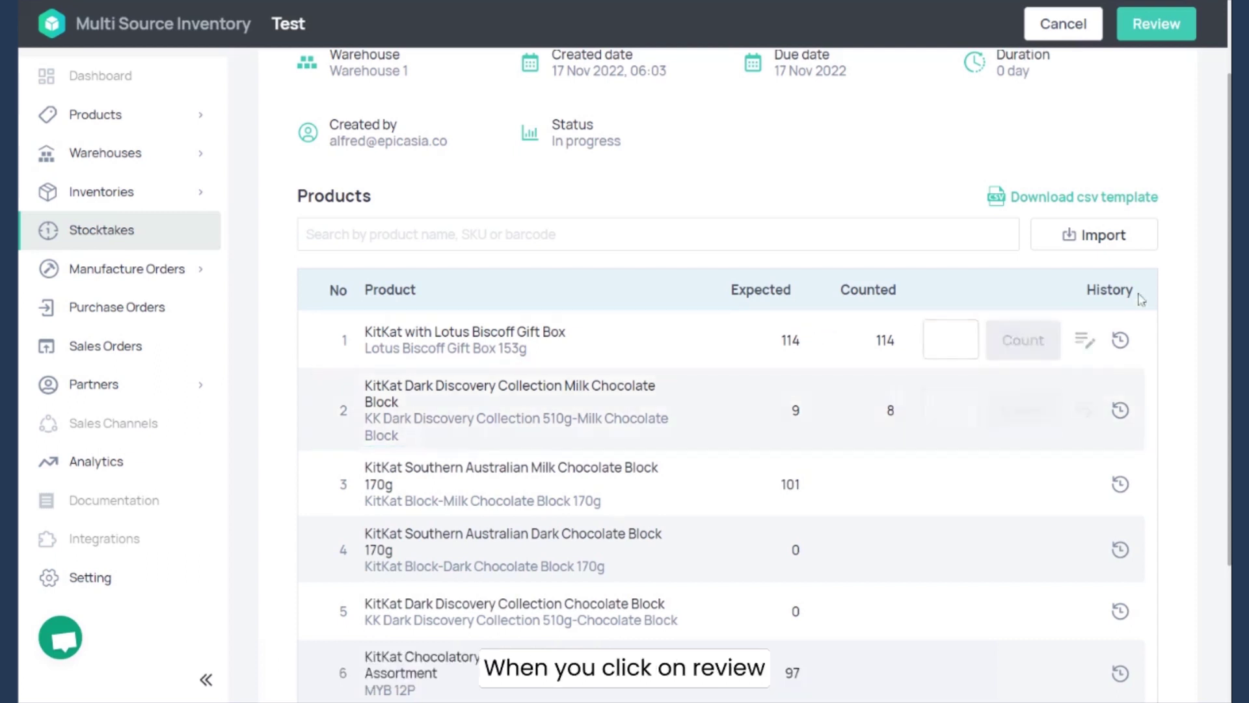
Review the count differences, complete the Test stocktake and confirm overwriting the inventory
scroll(1140, 311, up, 2)
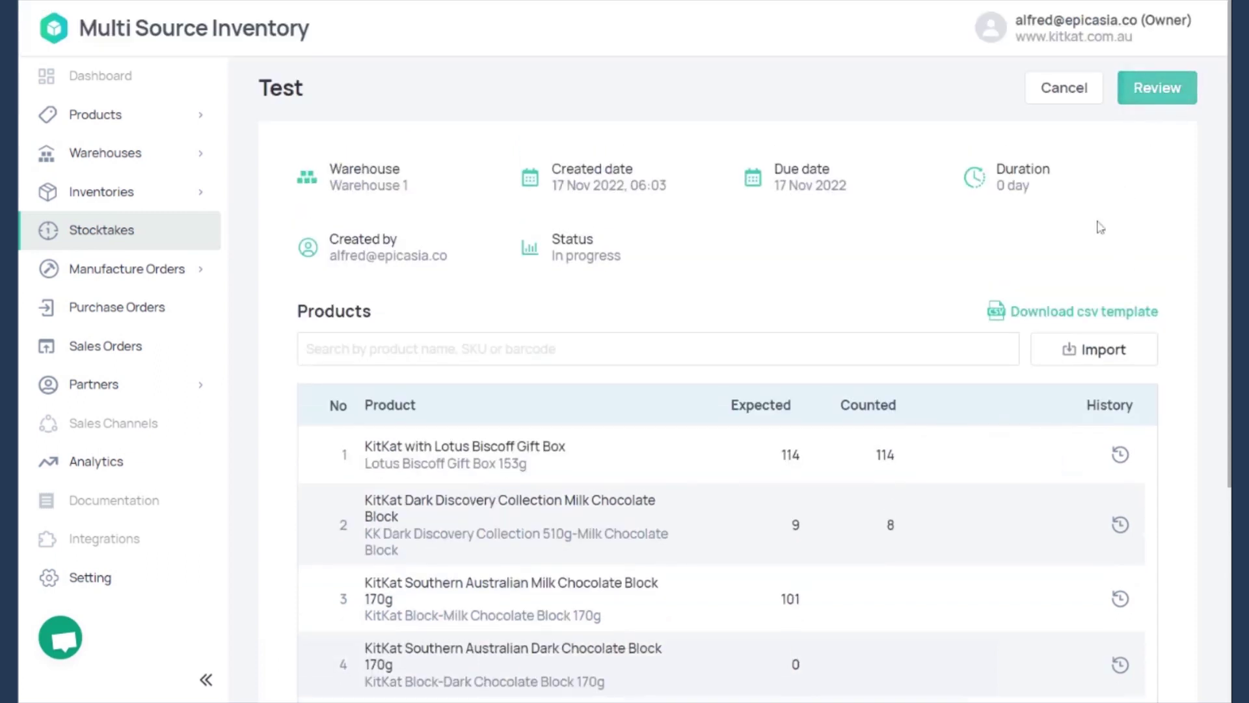
scroll(1045, 319, down, 2)
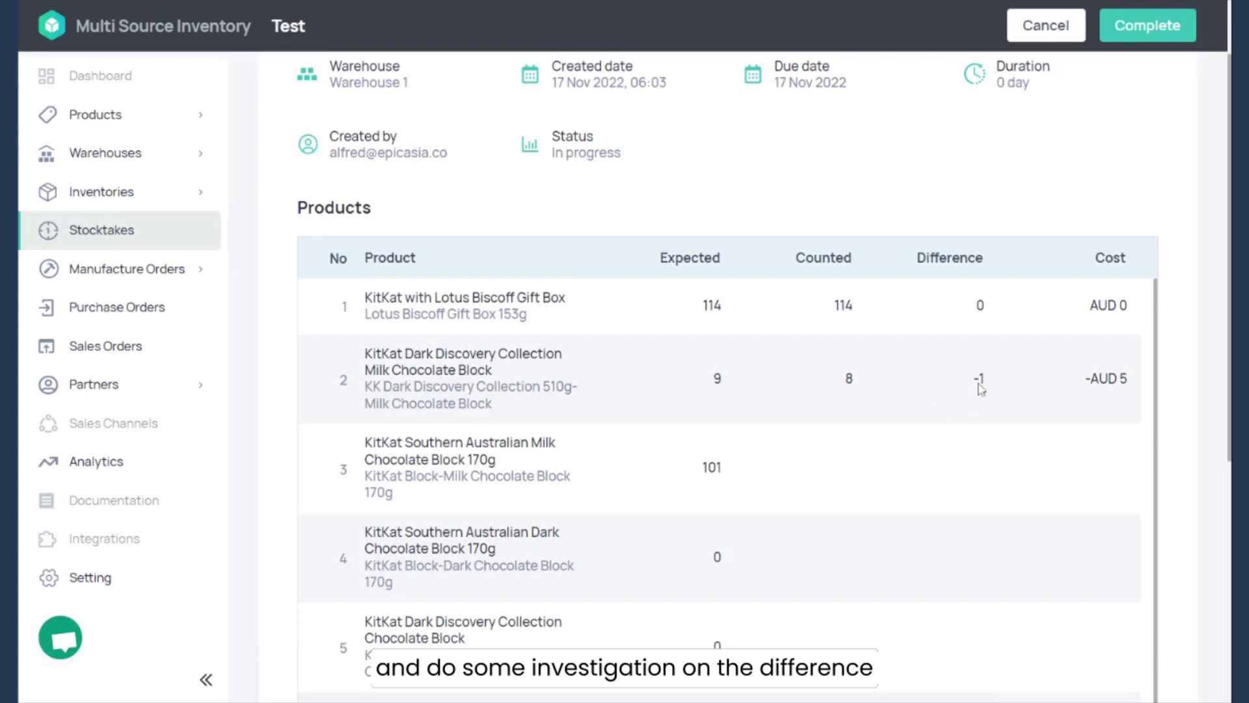
scroll(1145, 91, up, 2)
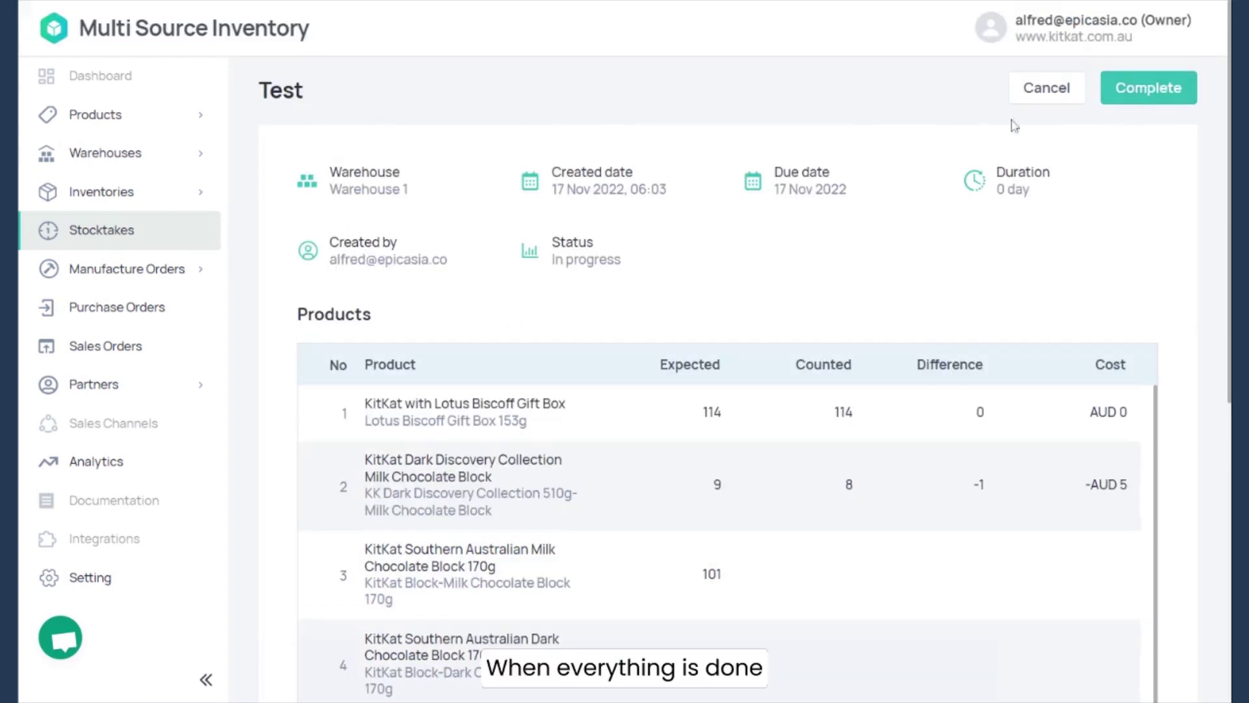
click(1148, 90)
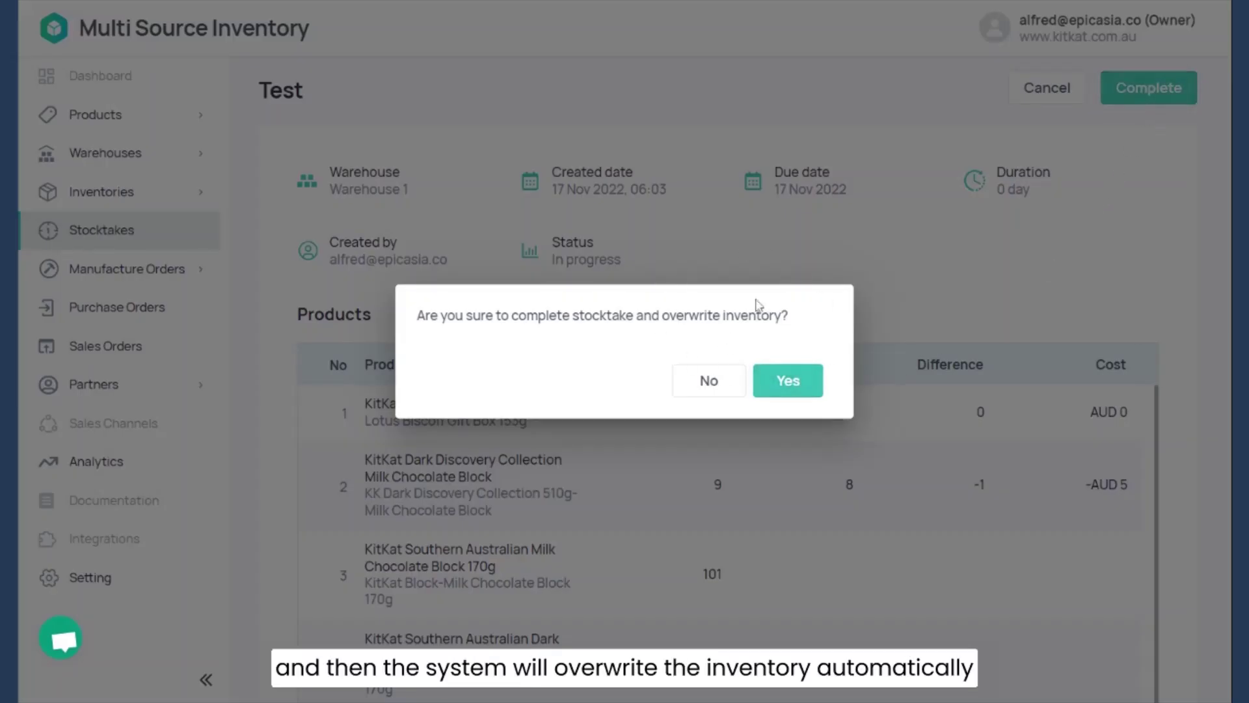
click(792, 388)
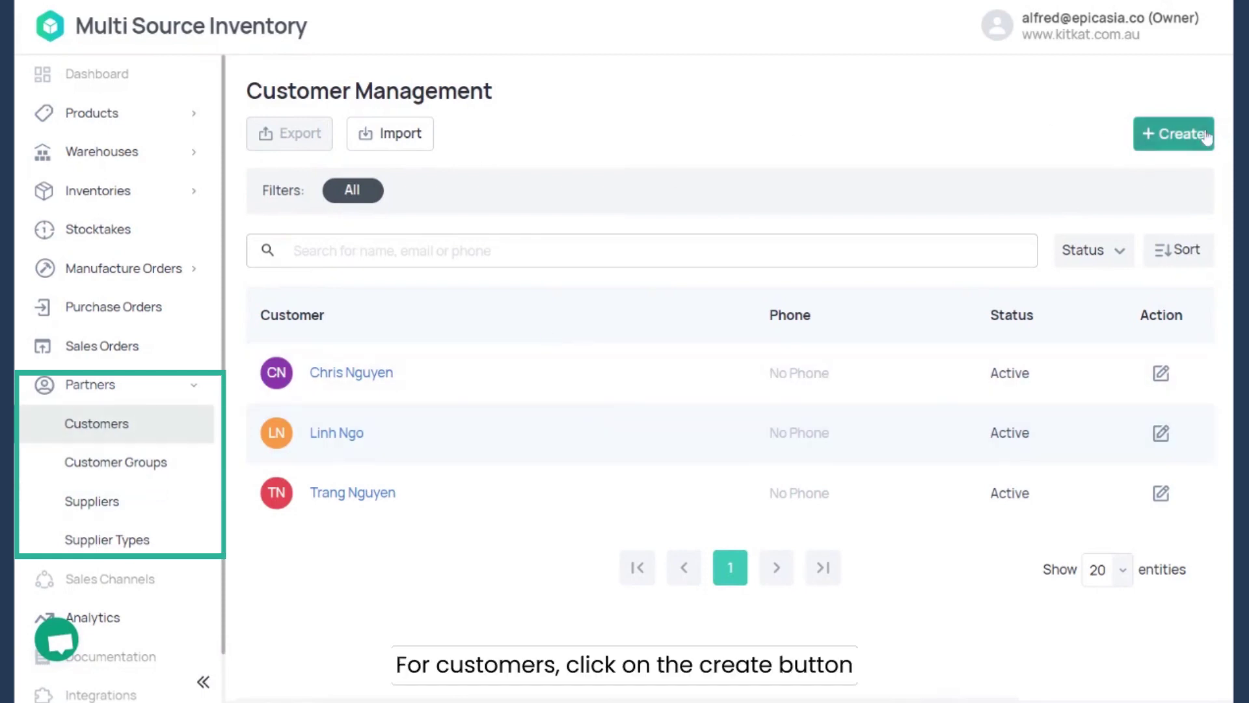
Look through the partner pages for customers, customer groups and suppliers, cancelling the customer import and group creation forms
click(398, 134)
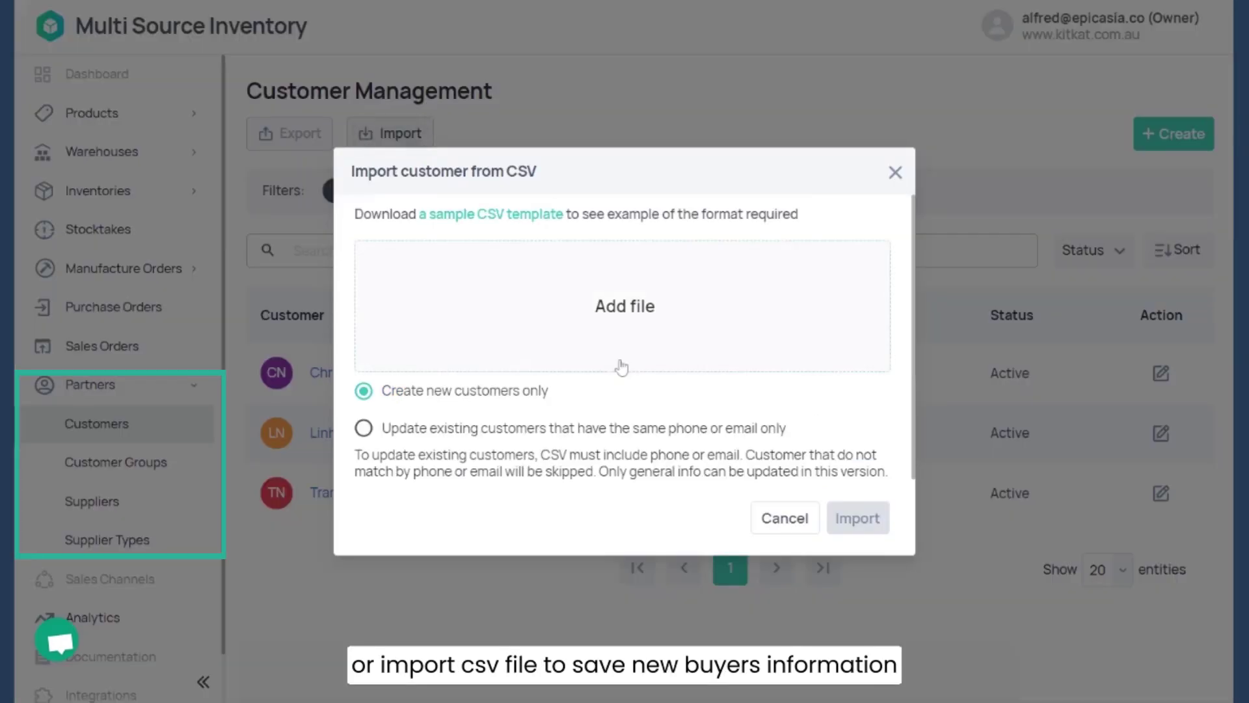
click(895, 171)
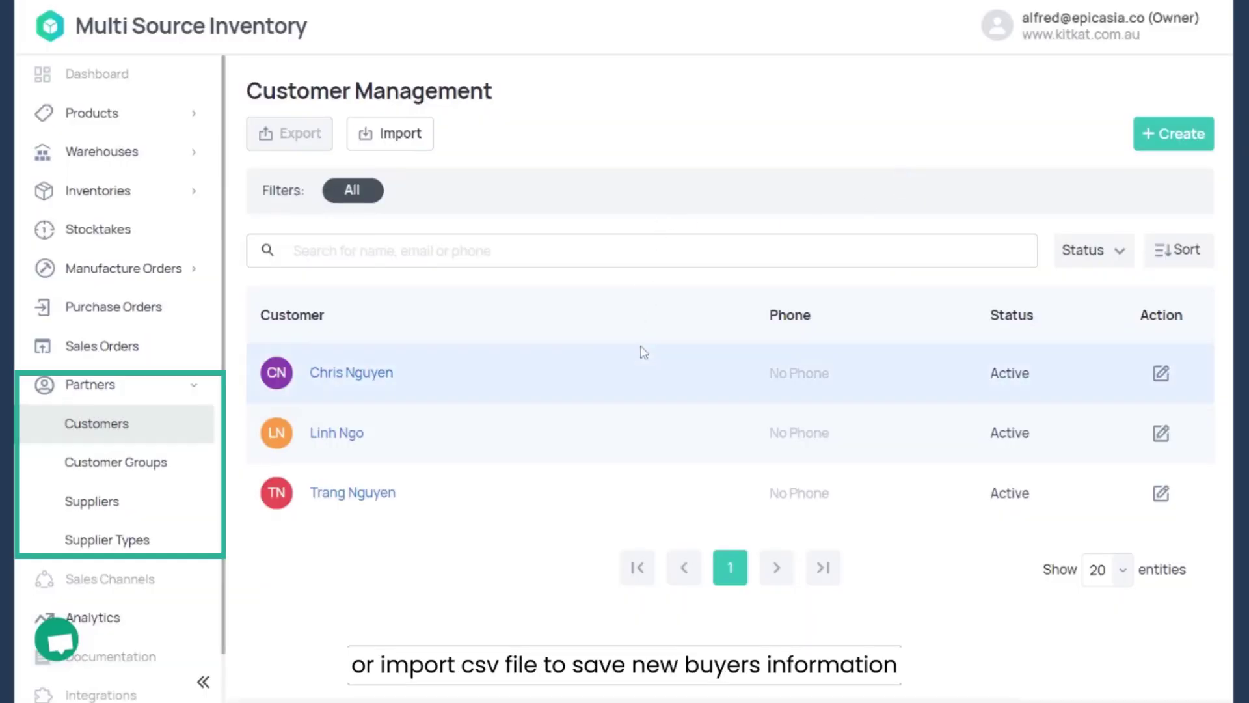
click(116, 462)
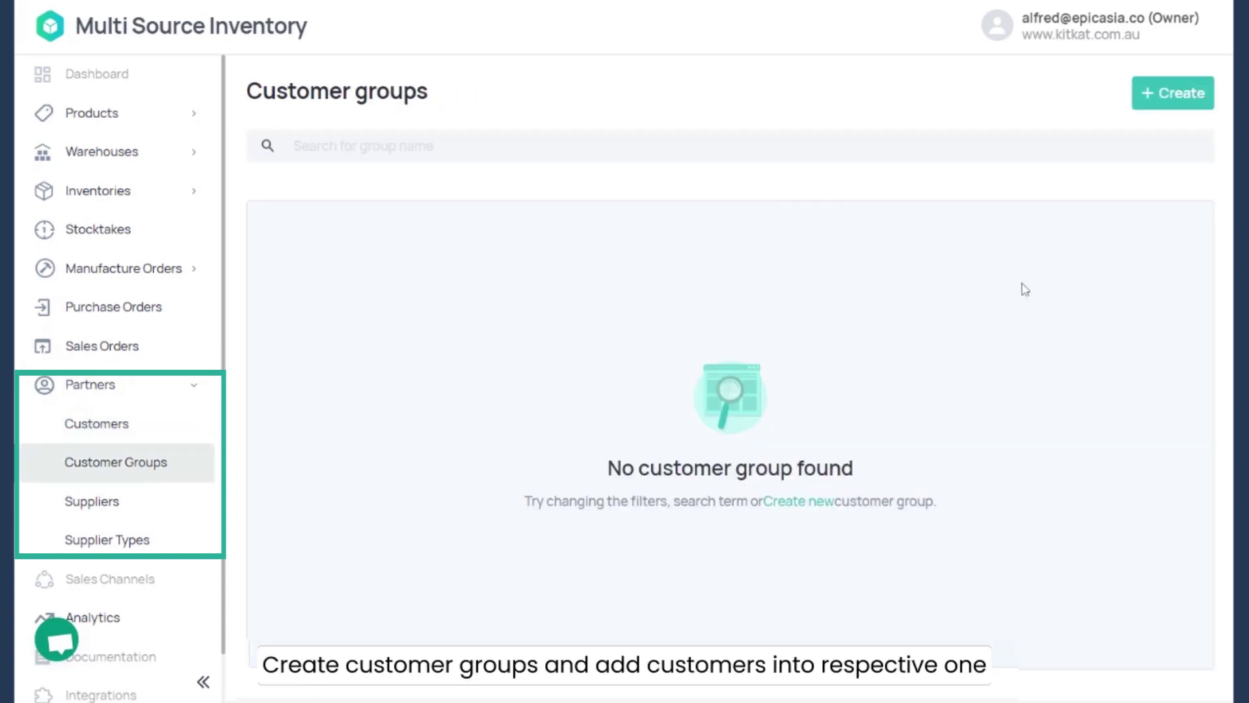
click(1175, 106)
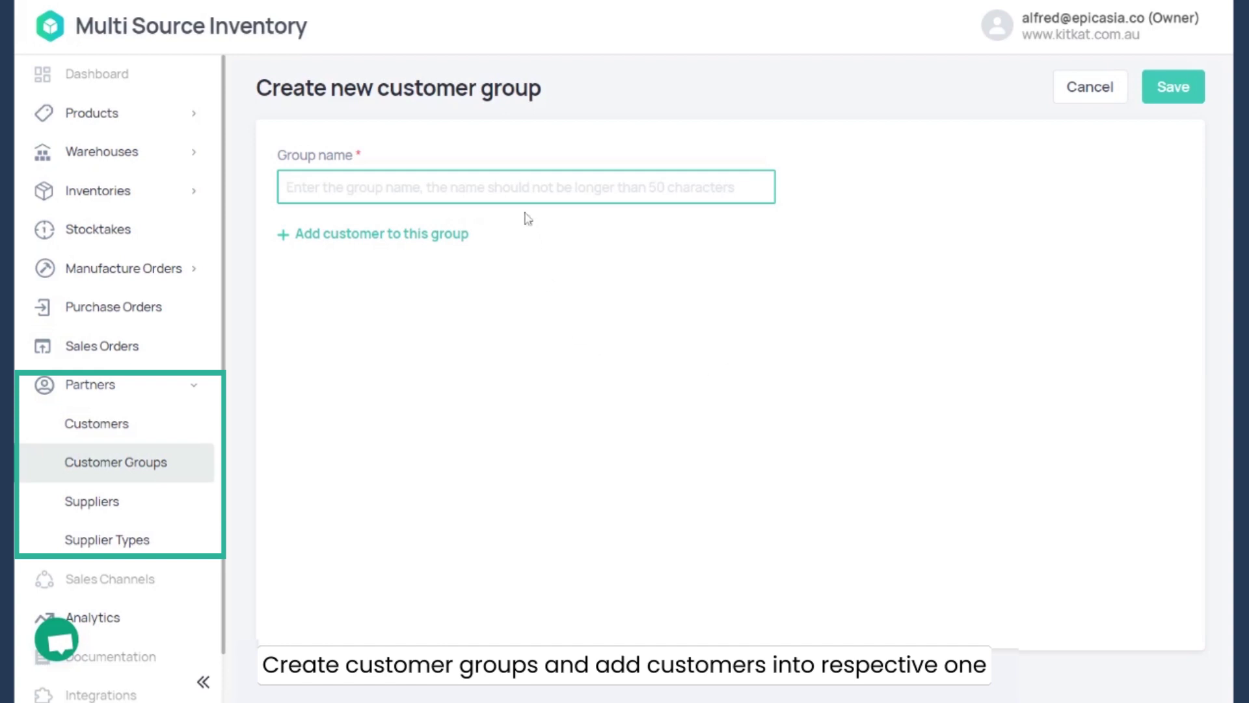
click(1093, 97)
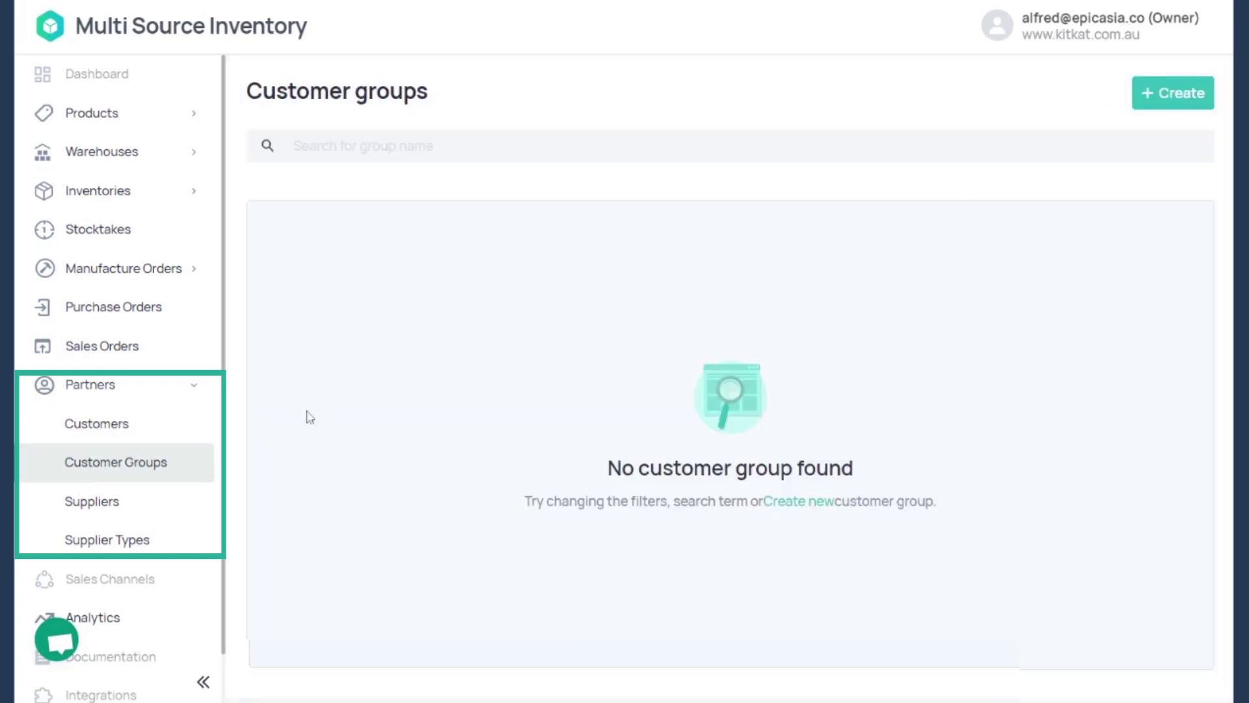
click(154, 500)
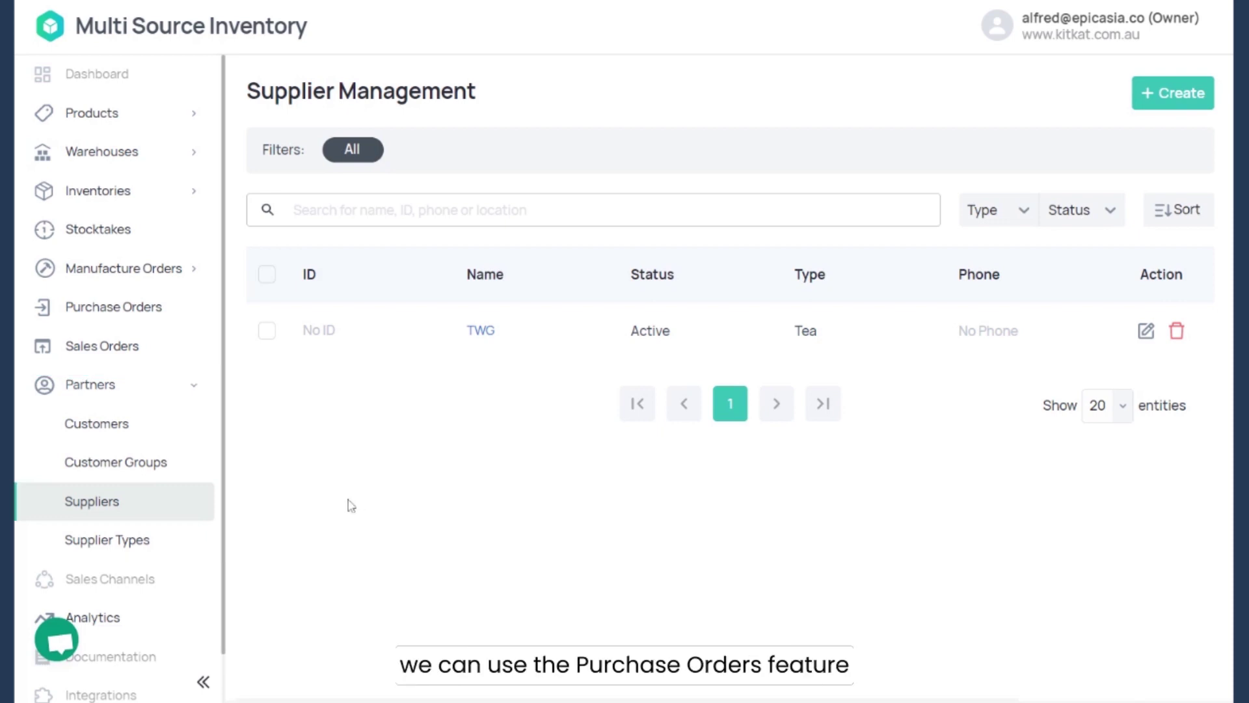
Start a new purchase order and choose TWG as its supplier
click(114, 306)
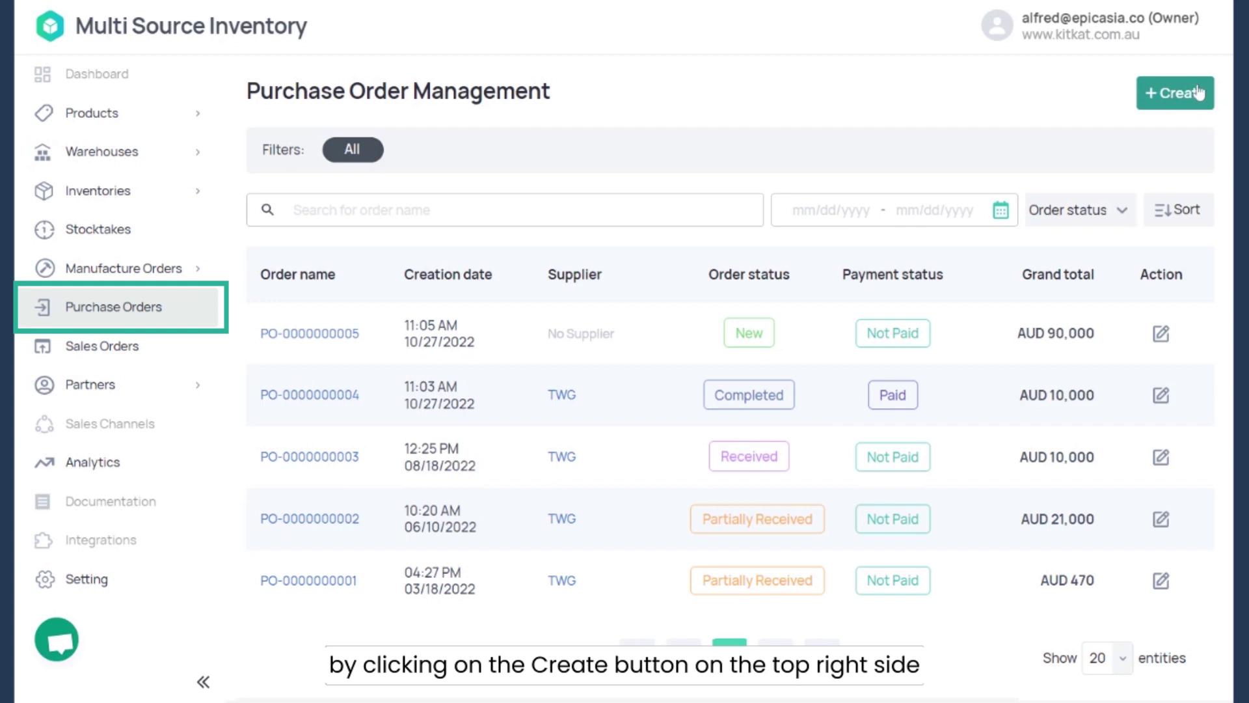
click(1199, 92)
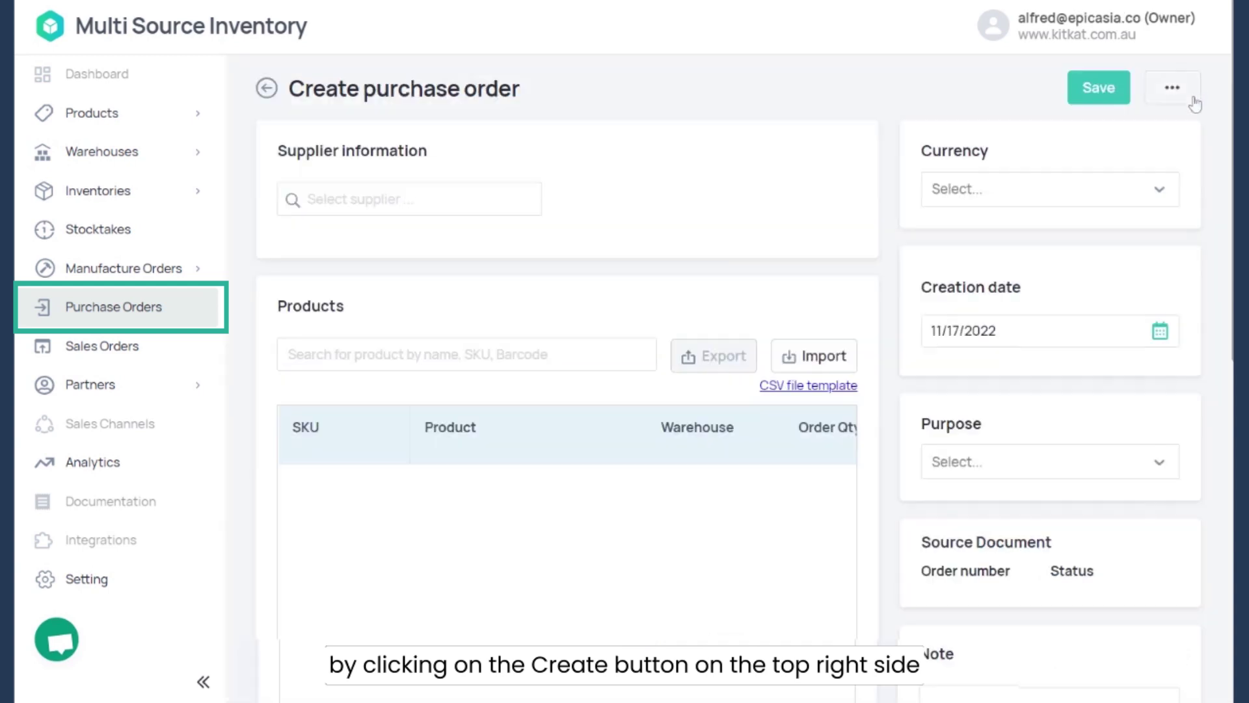
click(364, 199)
click(414, 240)
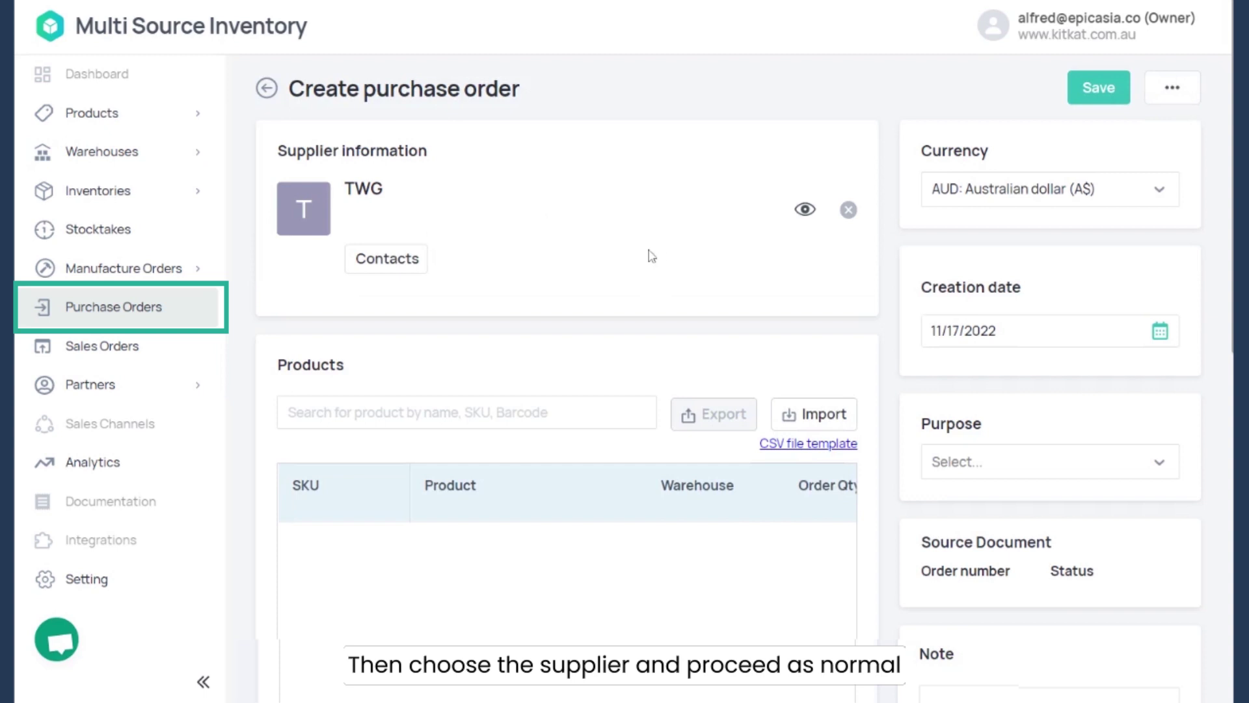
Examine the columns of the purchase order's product table, including quantities, purchase cost, unit cost and row total
scroll(651, 255, down, 2)
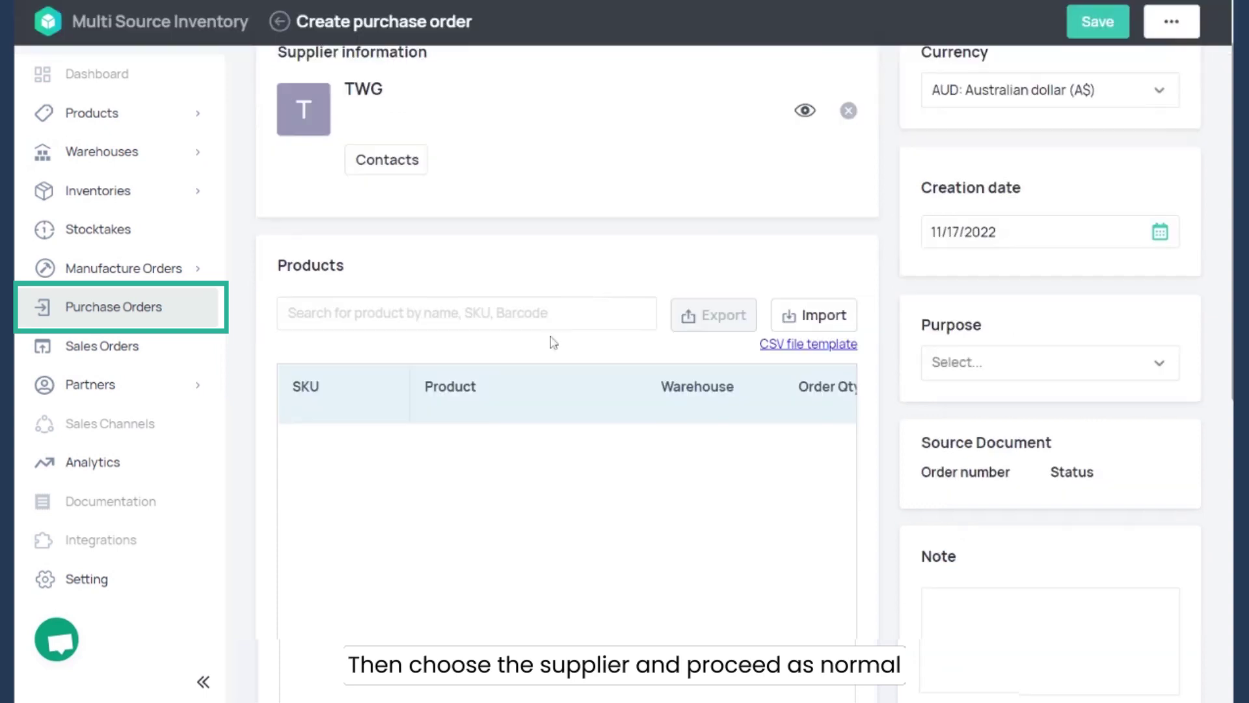
scroll(771, 322, down, 2)
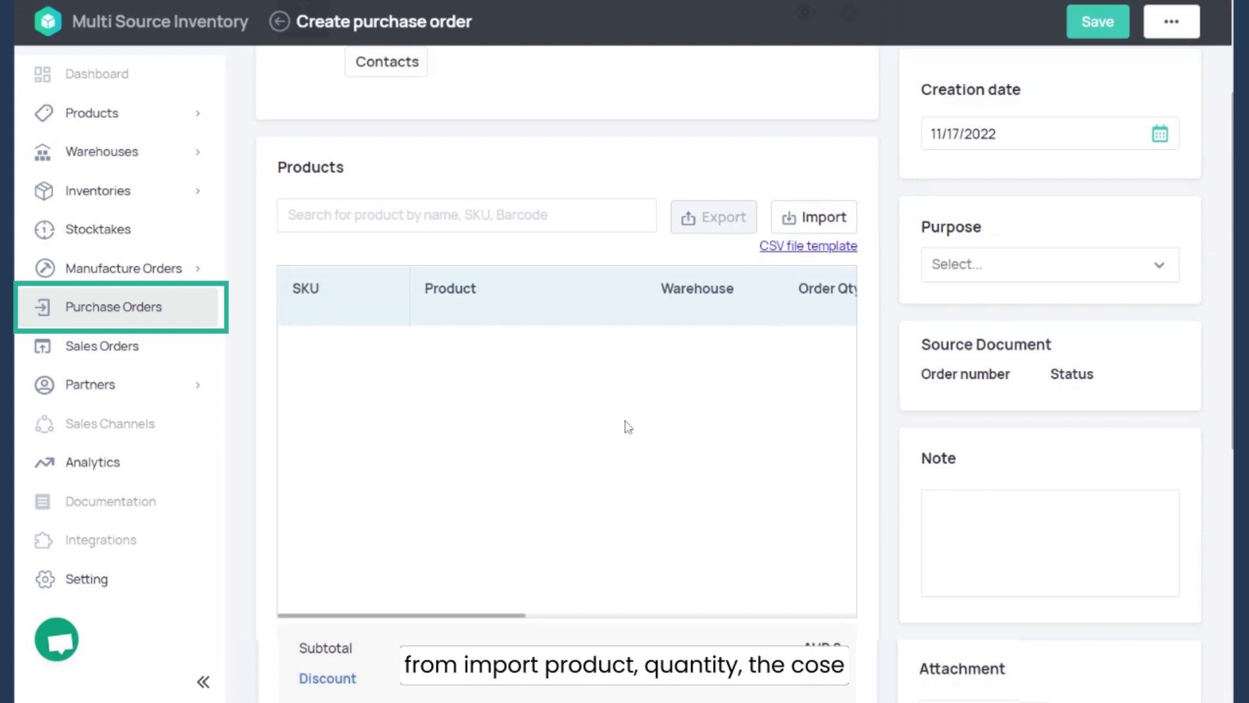
scroll(593, 437, right, 10)
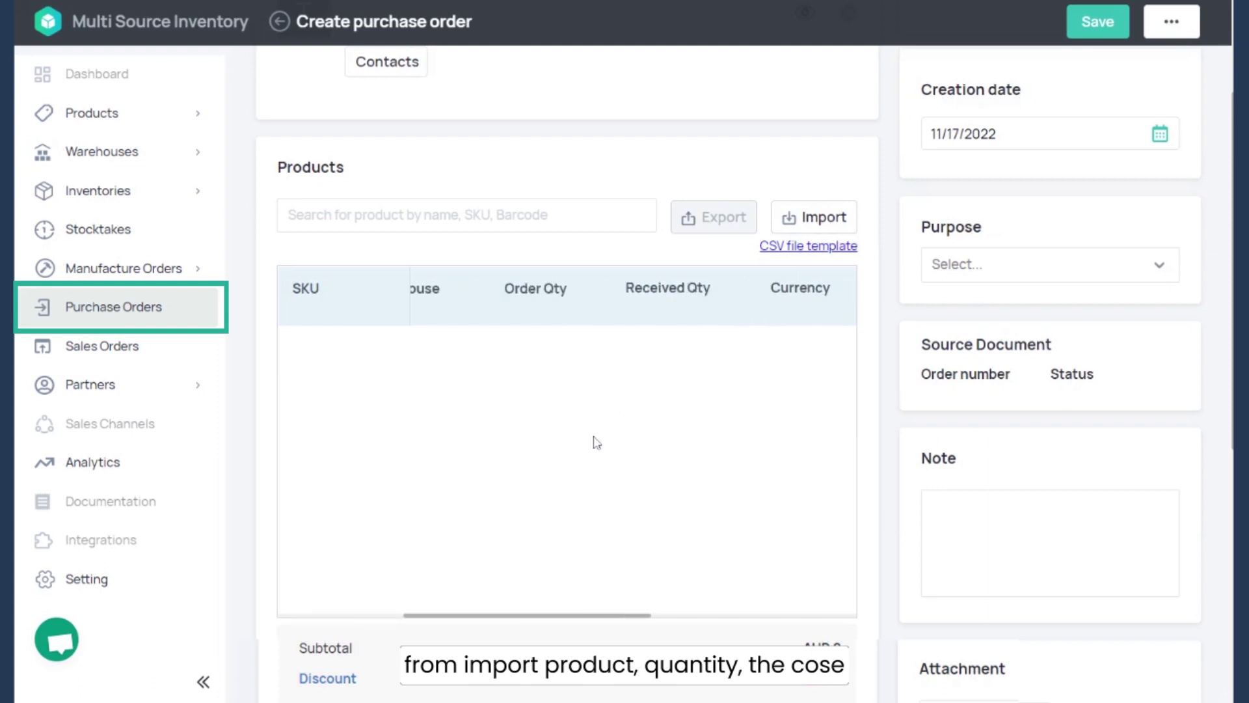
scroll(677, 410, right, 2)
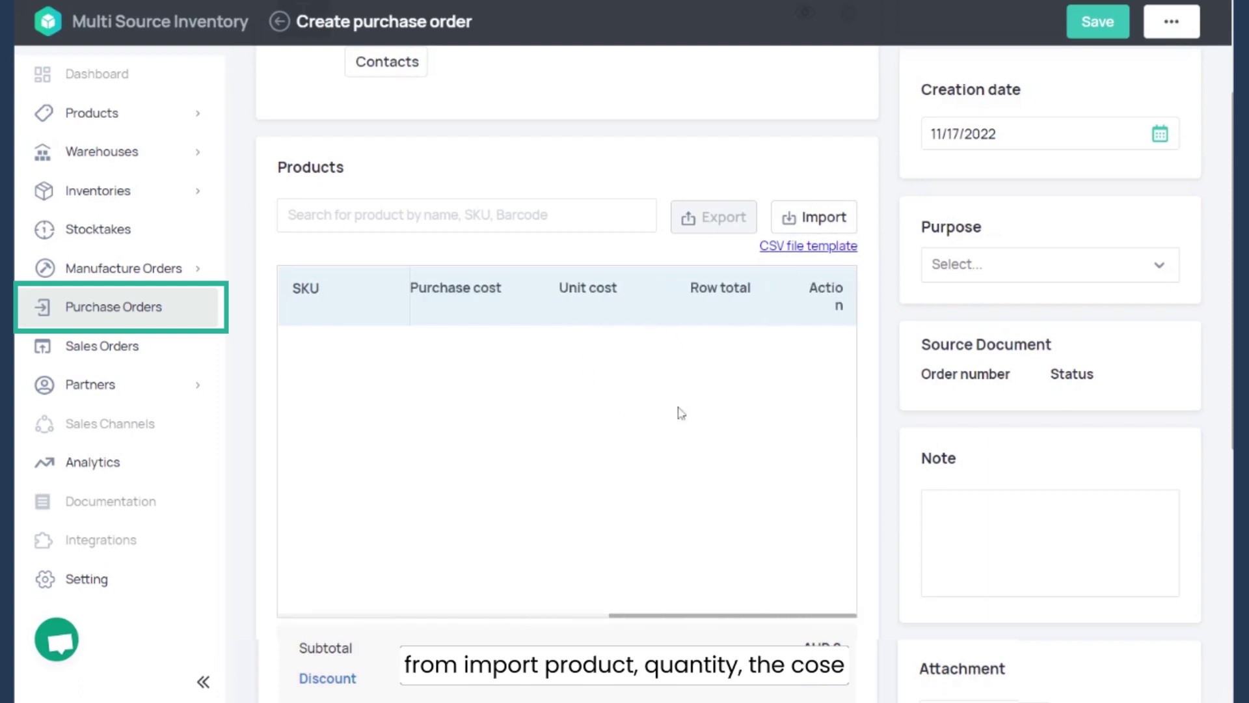
Examine the purchase order's cost summary, payment record and shipping address sections, and leave the order form
scroll(658, 438, down, 6)
scroll(657, 438, down, 2)
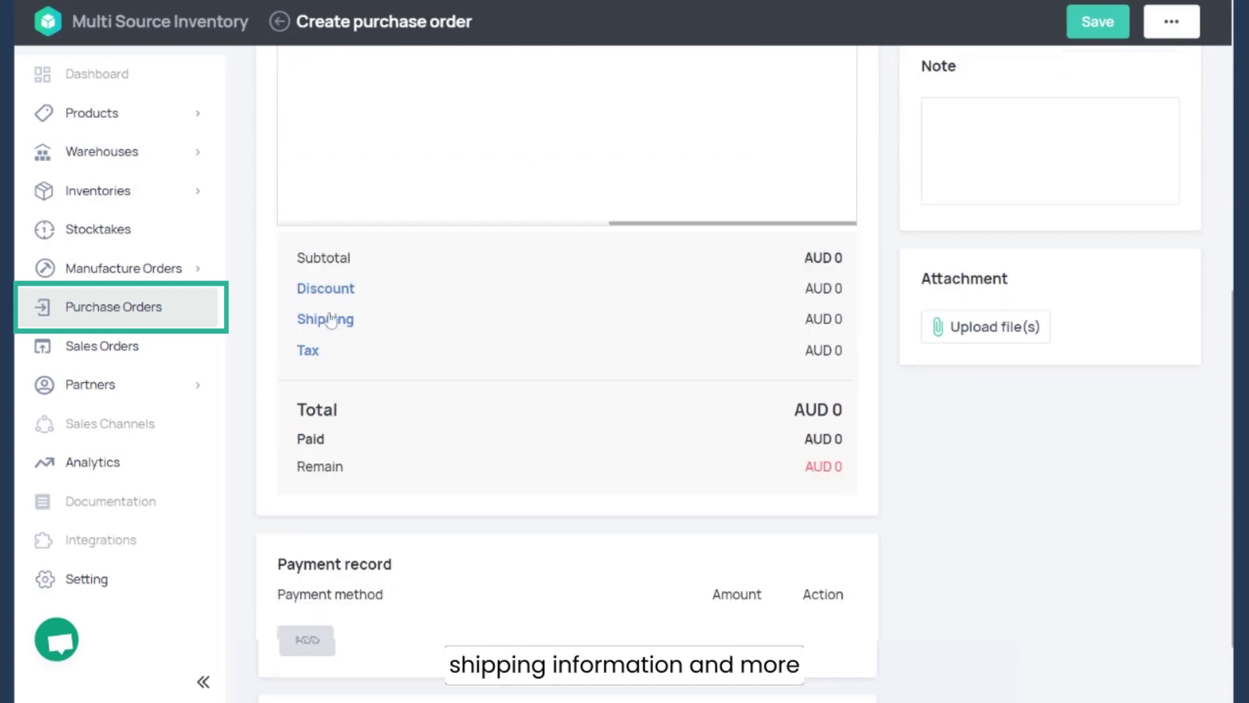
scroll(549, 436, down, 2)
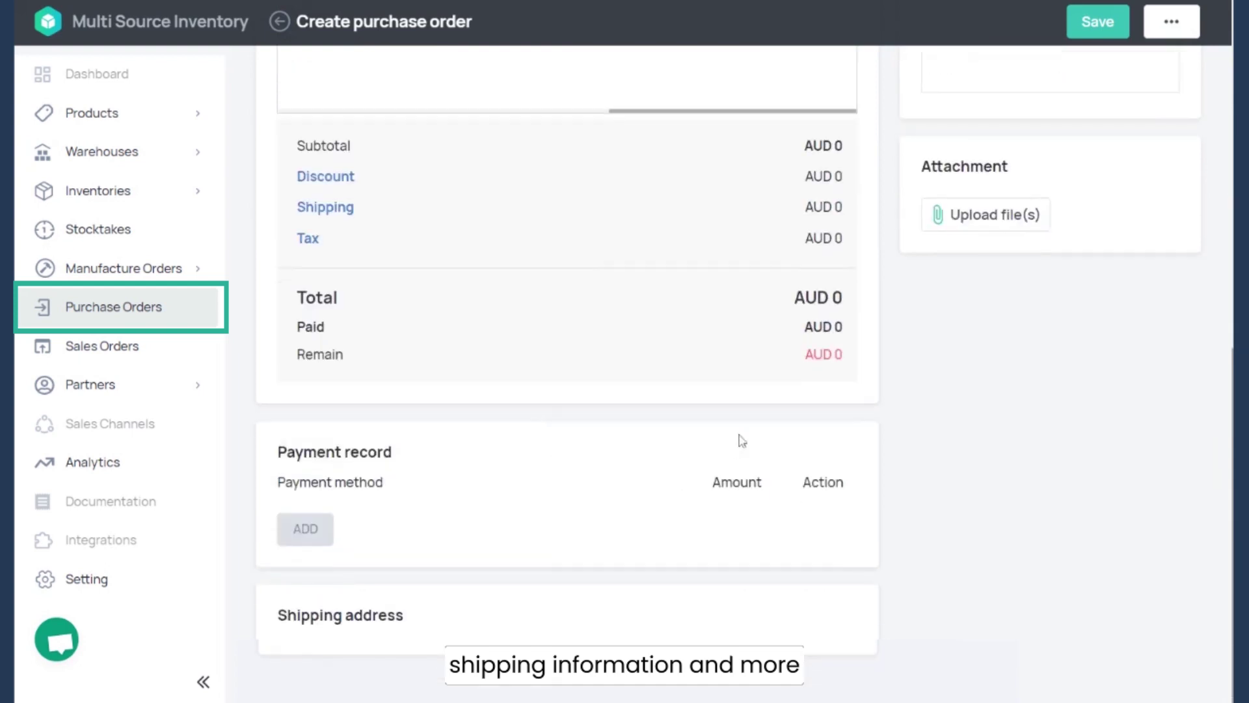
scroll(739, 424, up, 10)
scroll(734, 419, up, 2)
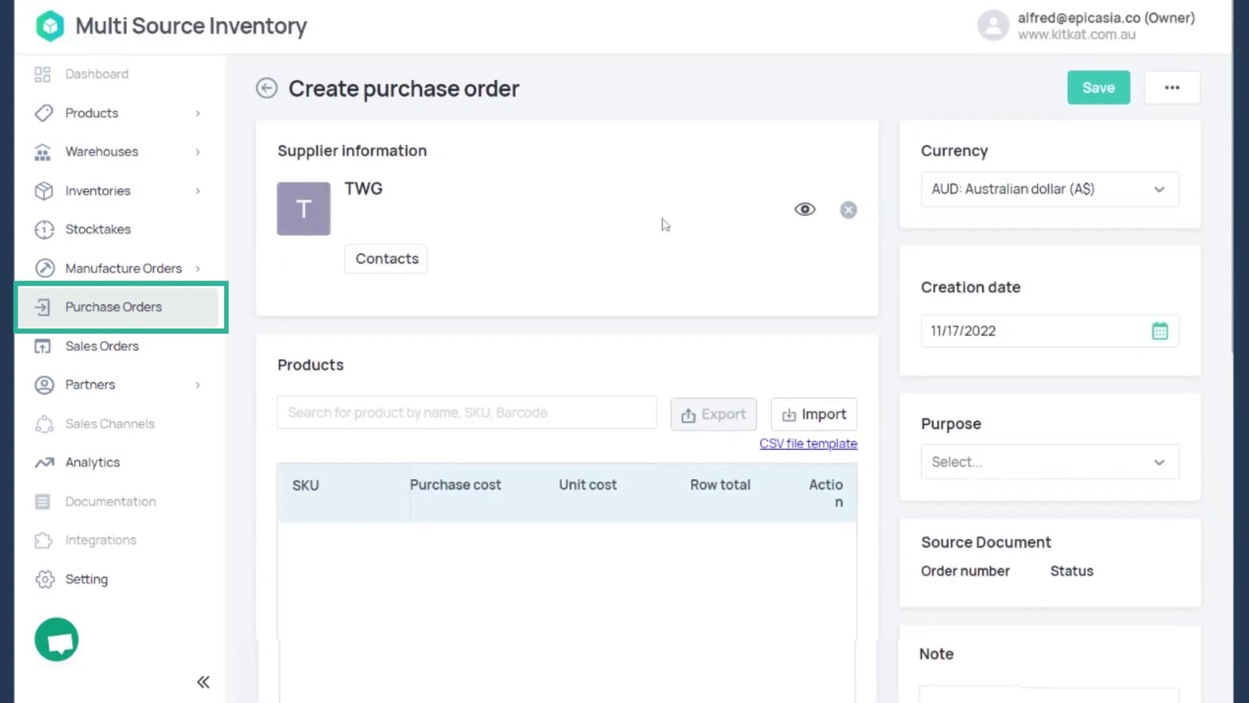
click(266, 89)
click(755, 393)
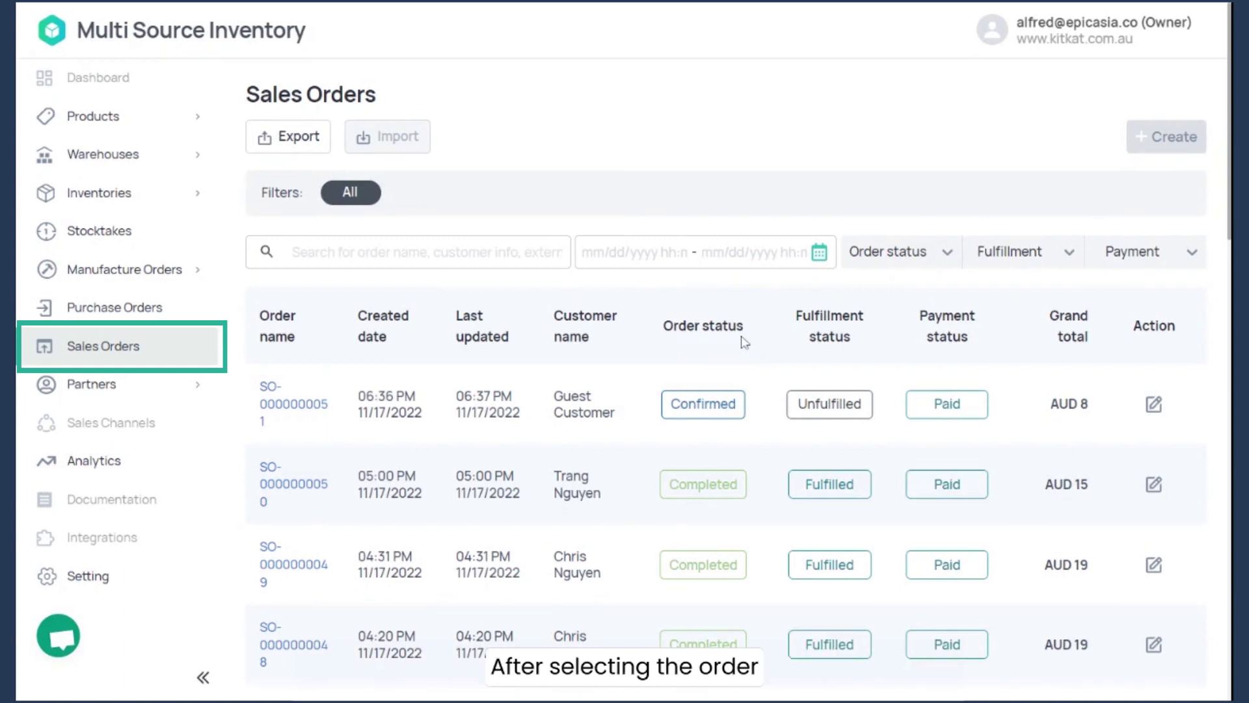
Open the confirmed, unfulfilled sales order, check the warehouse choices for fulfilling its KitKat item, and cancel the fulfillment edit
click(279, 411)
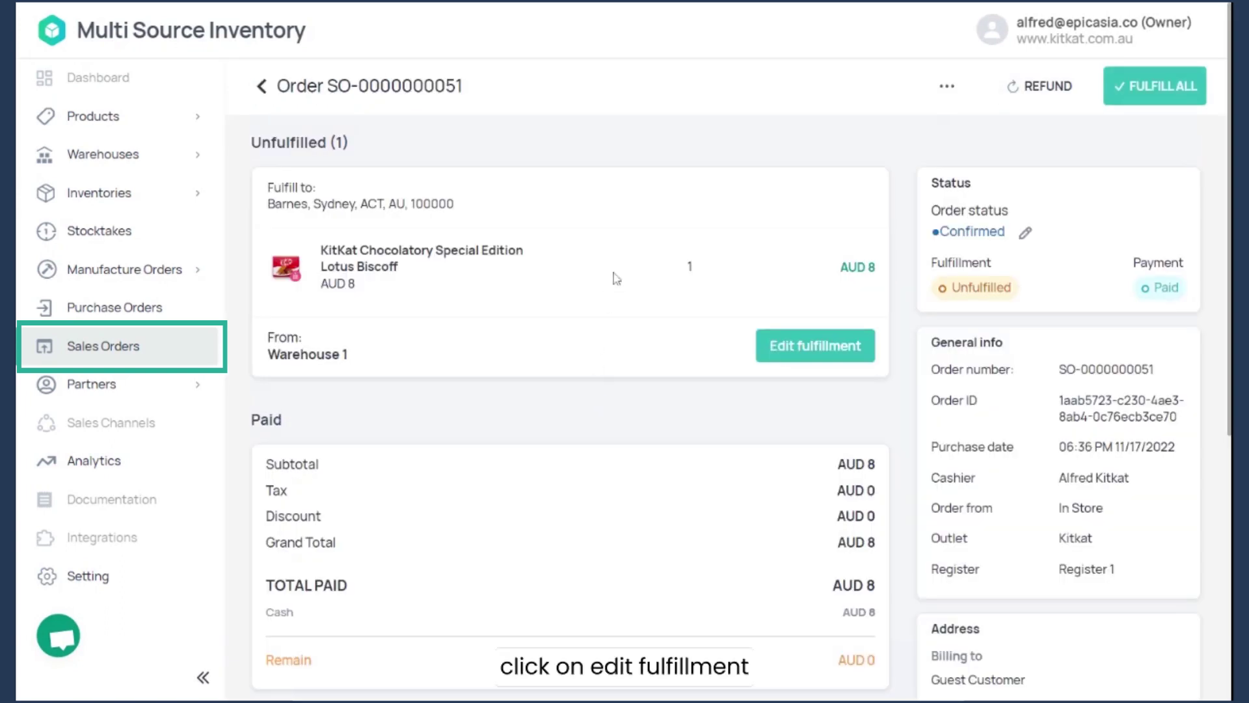
click(819, 356)
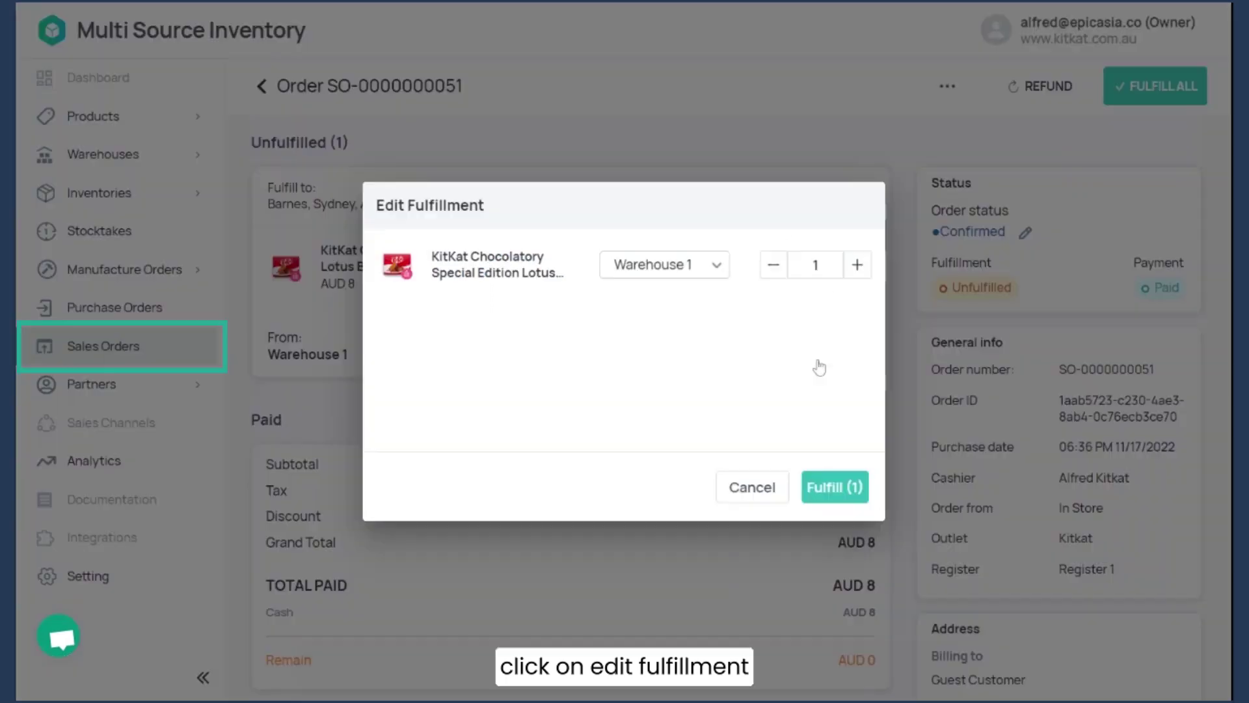
click(664, 268)
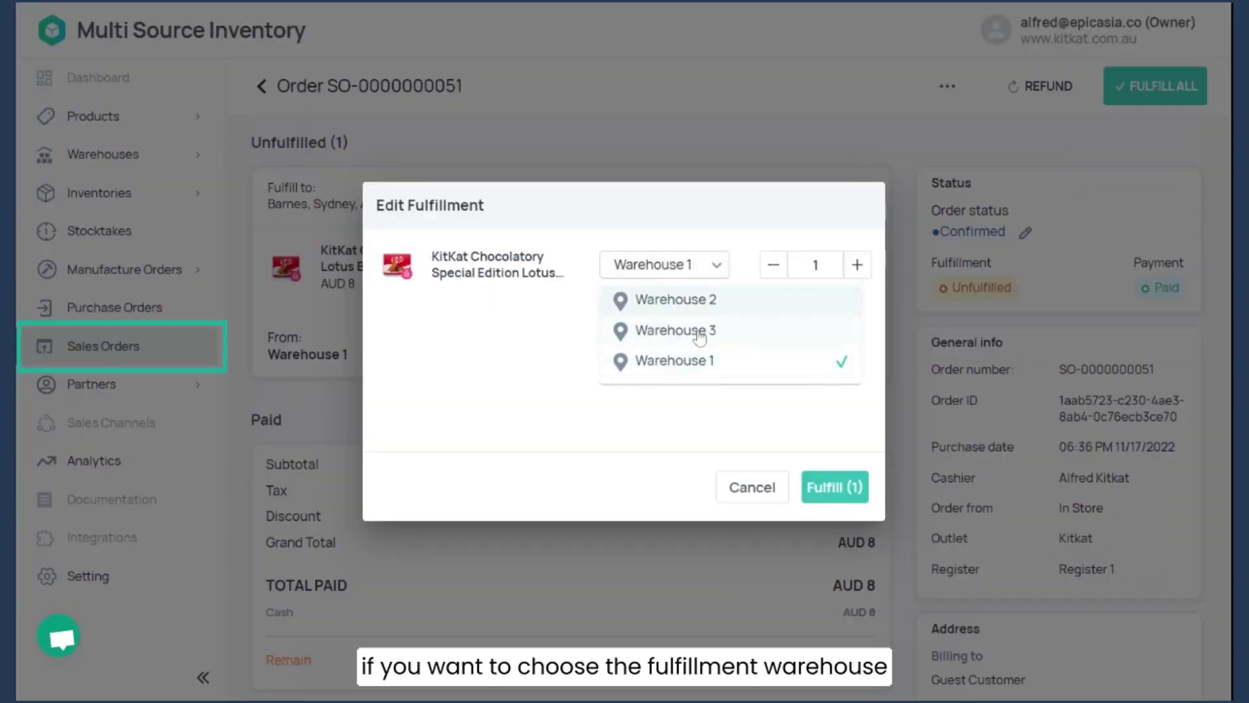
click(752, 496)
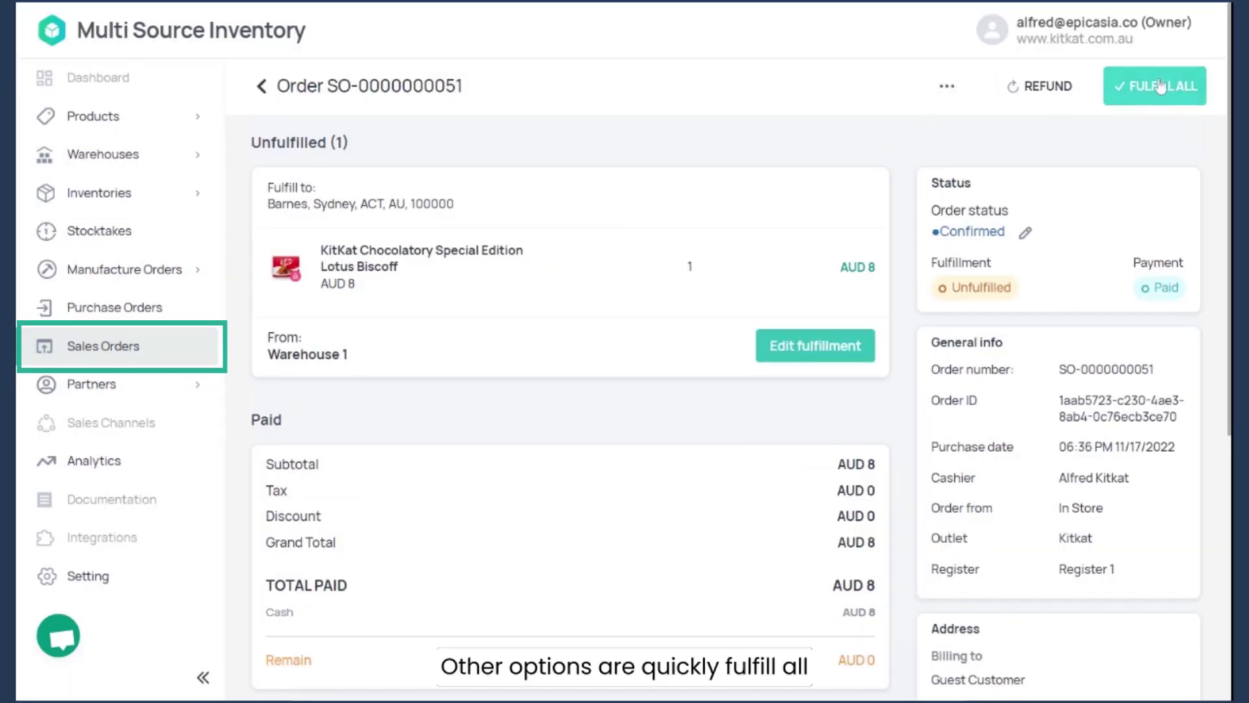
Look over the sales order's additional actions and its refund form, and return to the order without refunding
click(947, 86)
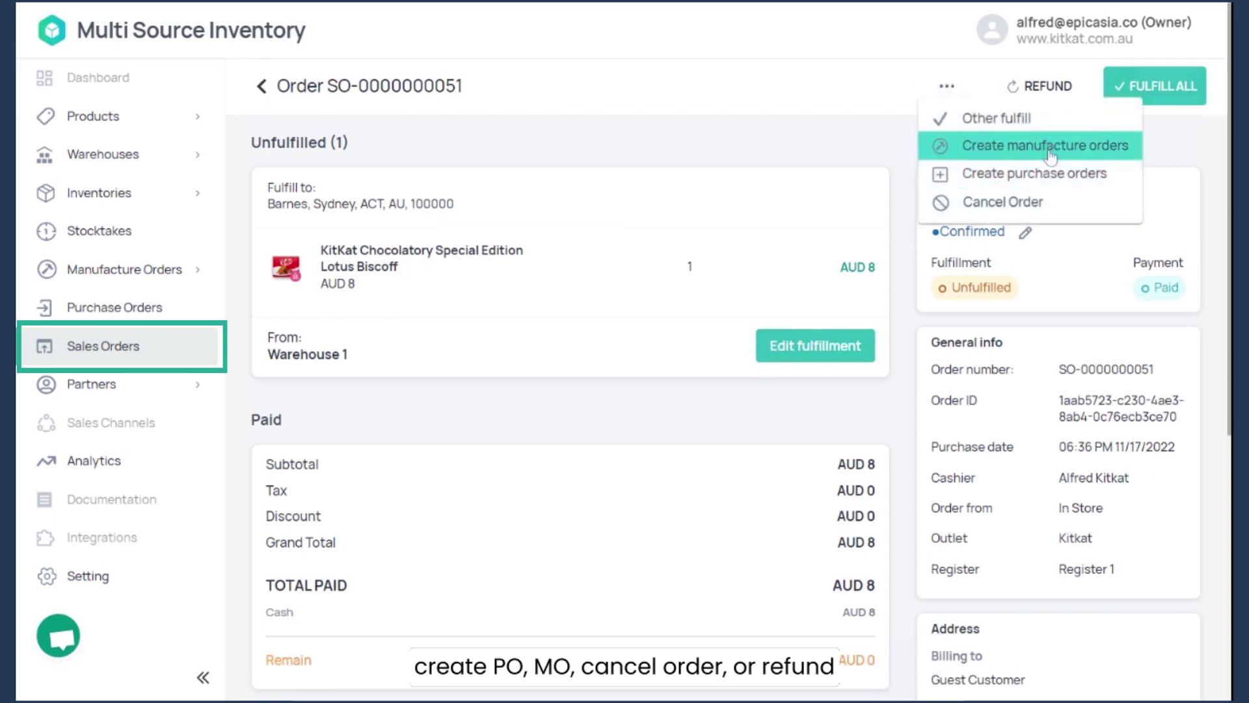
click(933, 135)
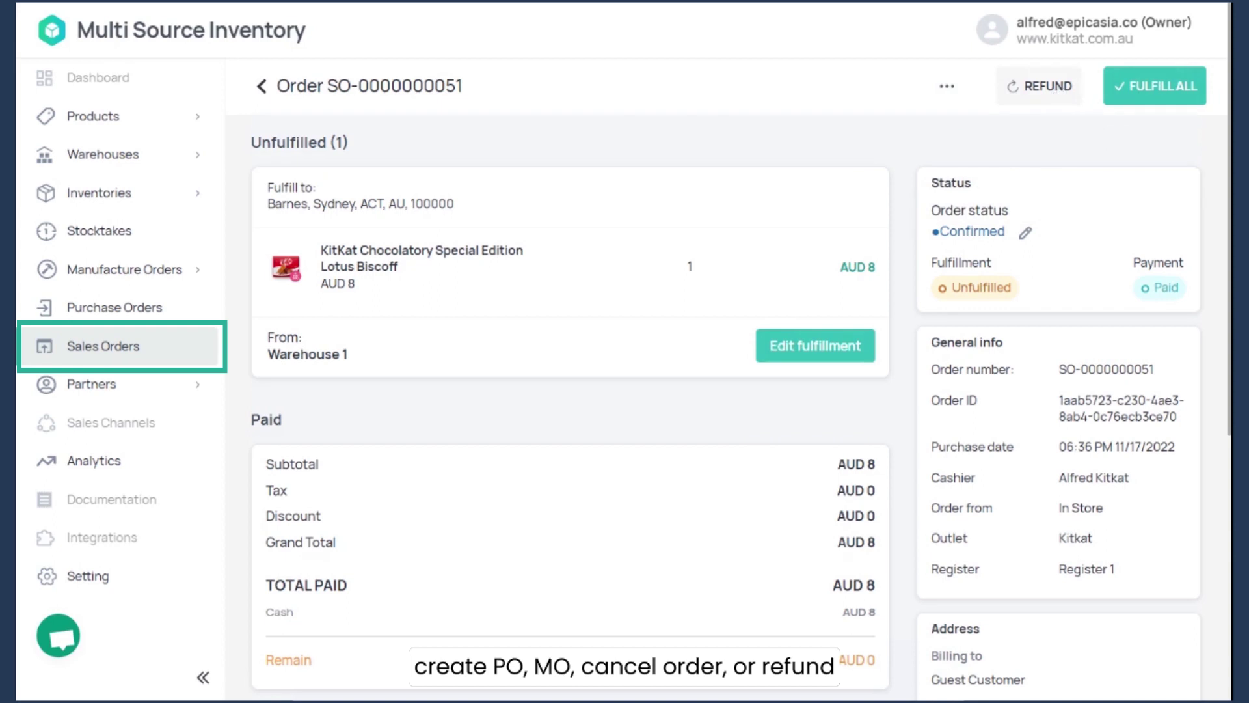
click(1039, 86)
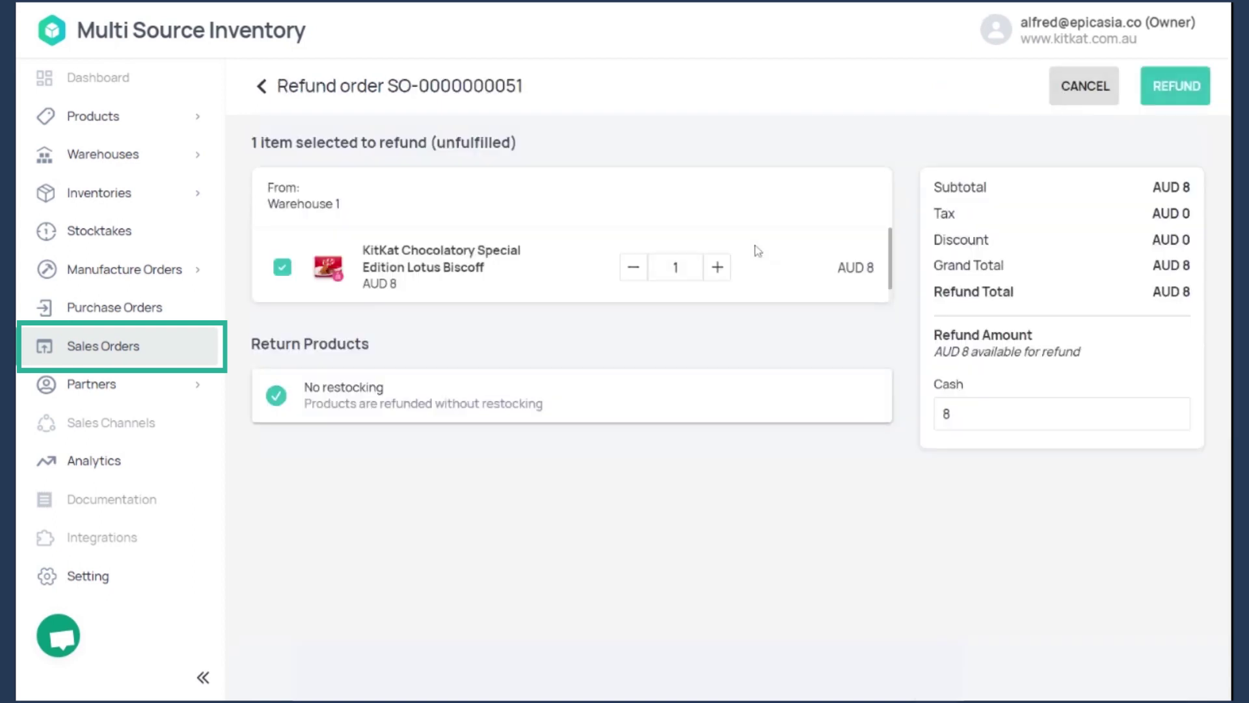
click(263, 89)
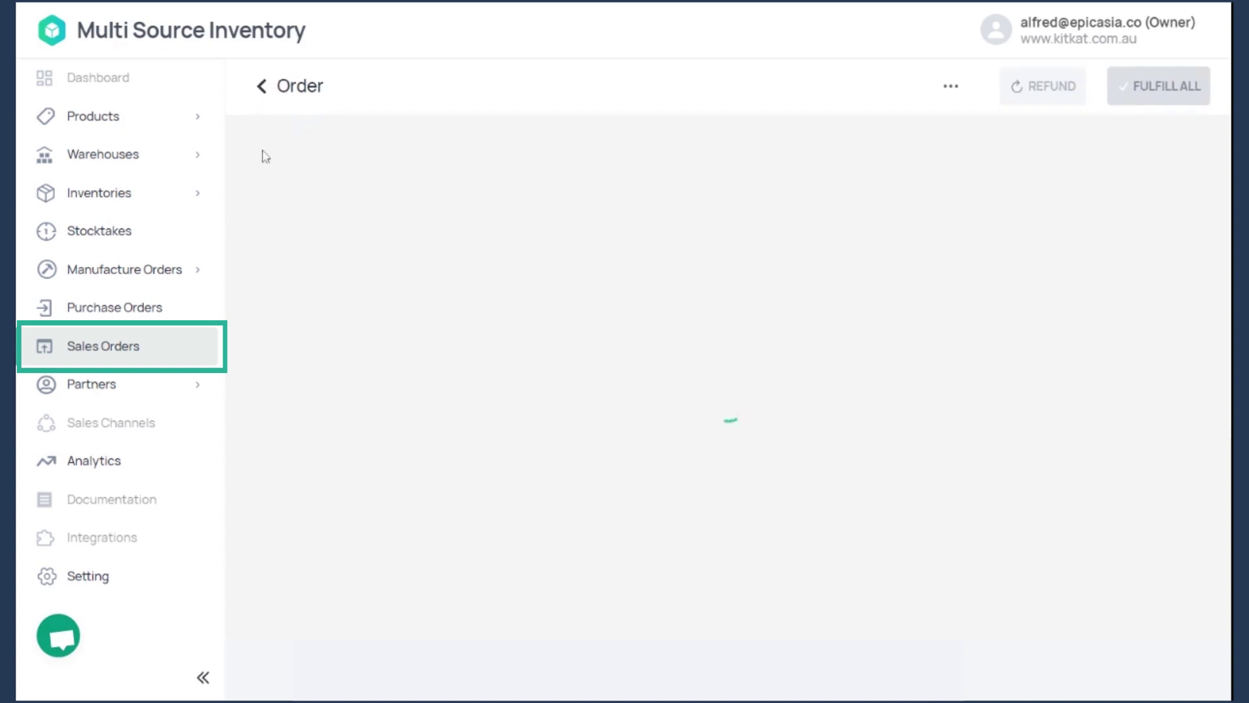
View the Inventory Summary report and the Inventory Valuation report for all warehouses
click(128, 471)
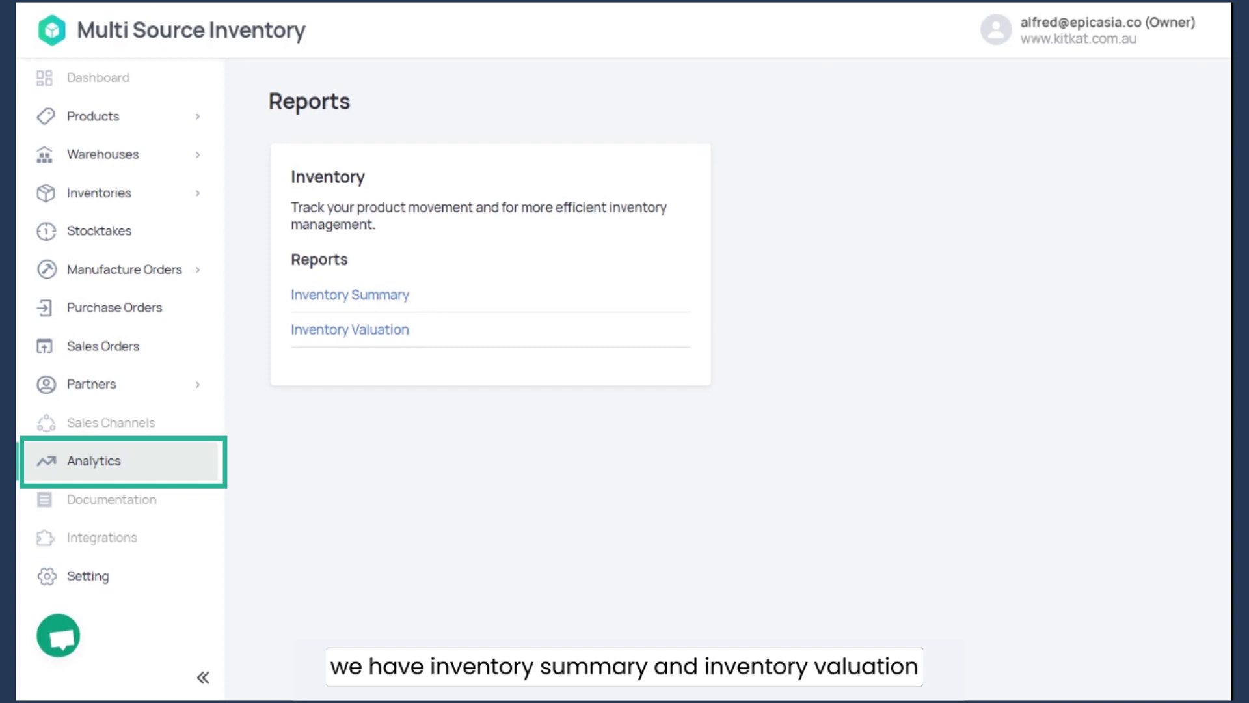
click(370, 296)
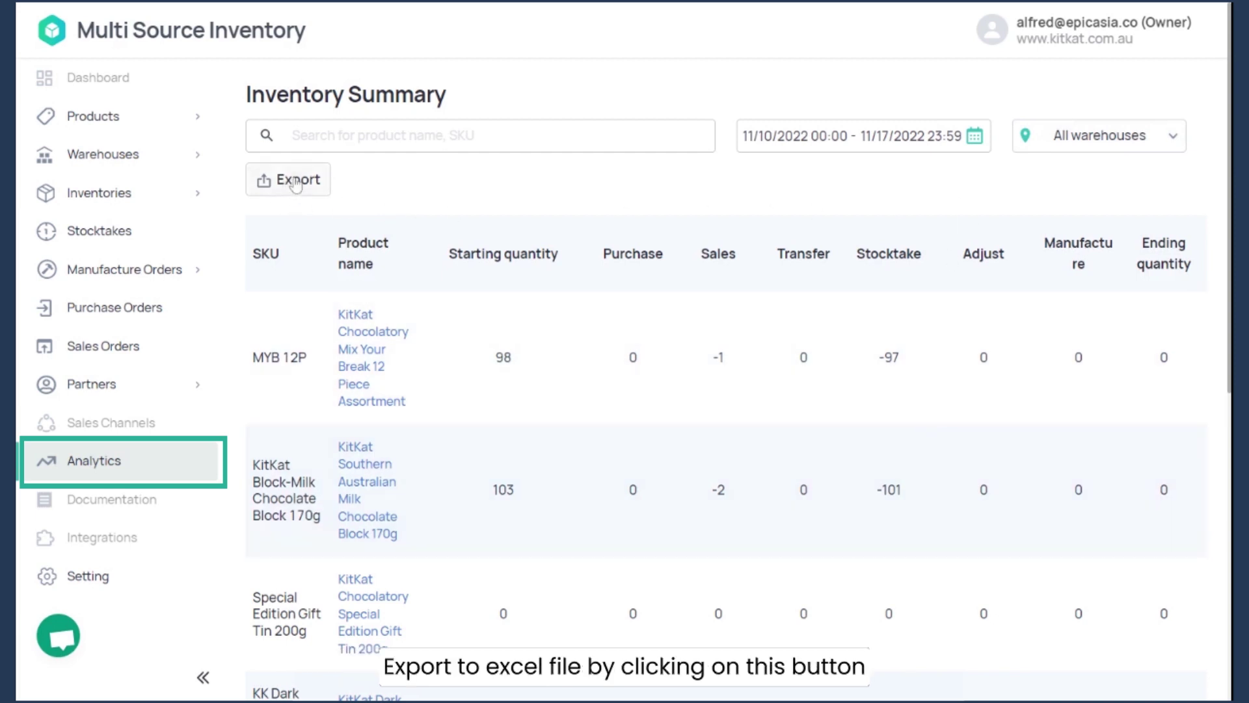
click(164, 473)
click(341, 328)
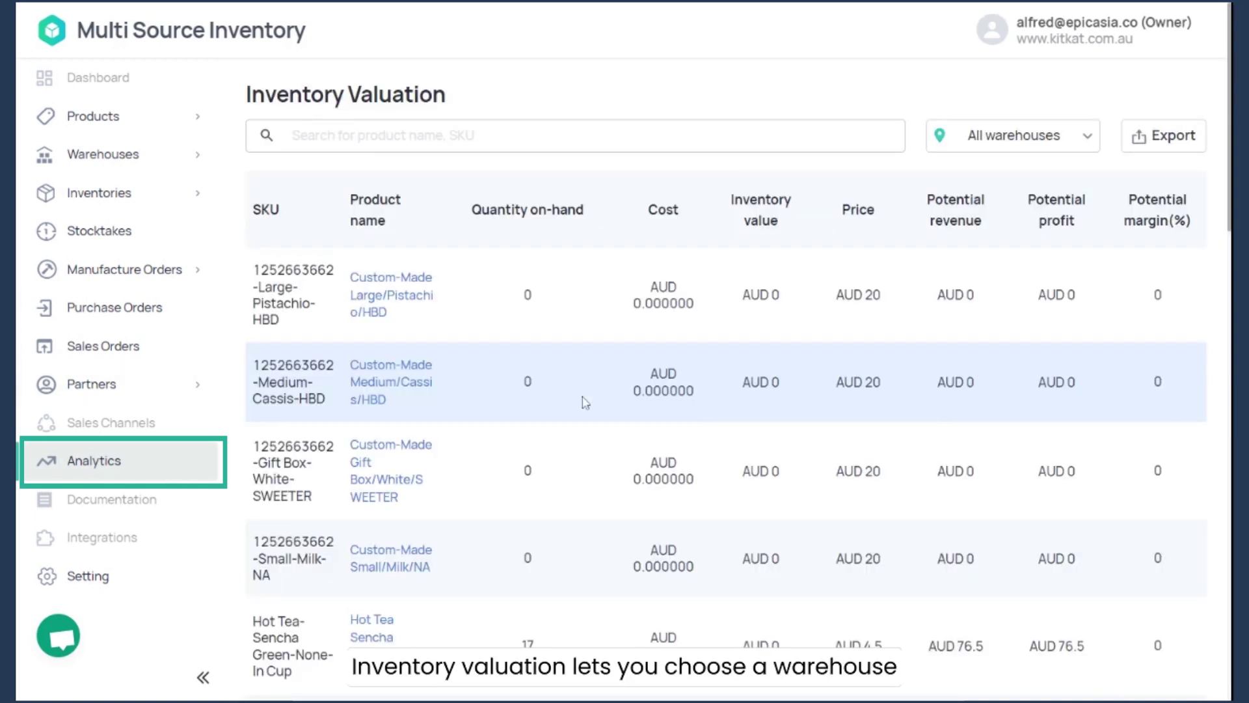